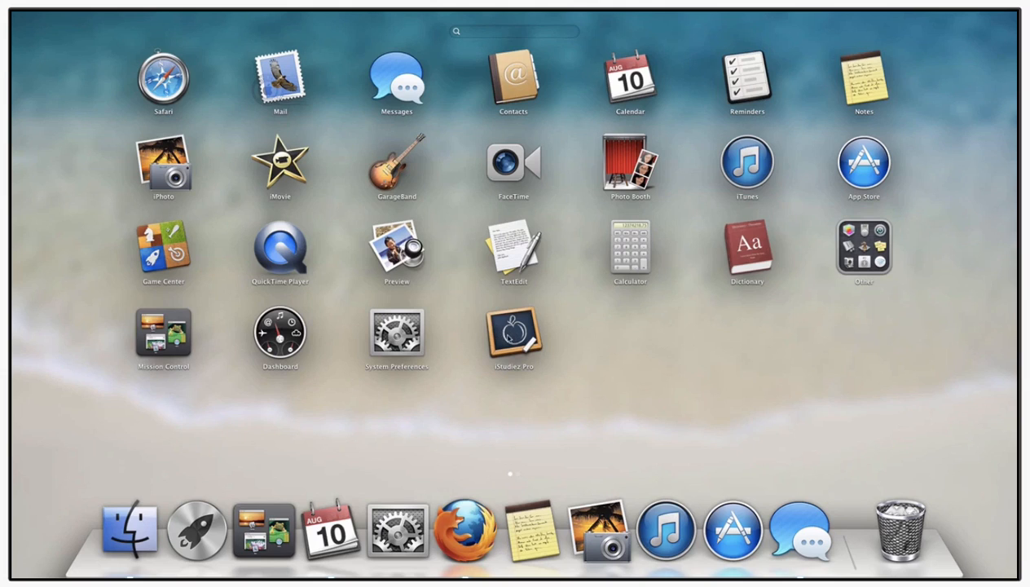
Add iStudiez Pro to the Dock and open it in full screen
{"action": "left_click_drag", "start_coordinate": [503, 331], "coordinate": [355, 557]}
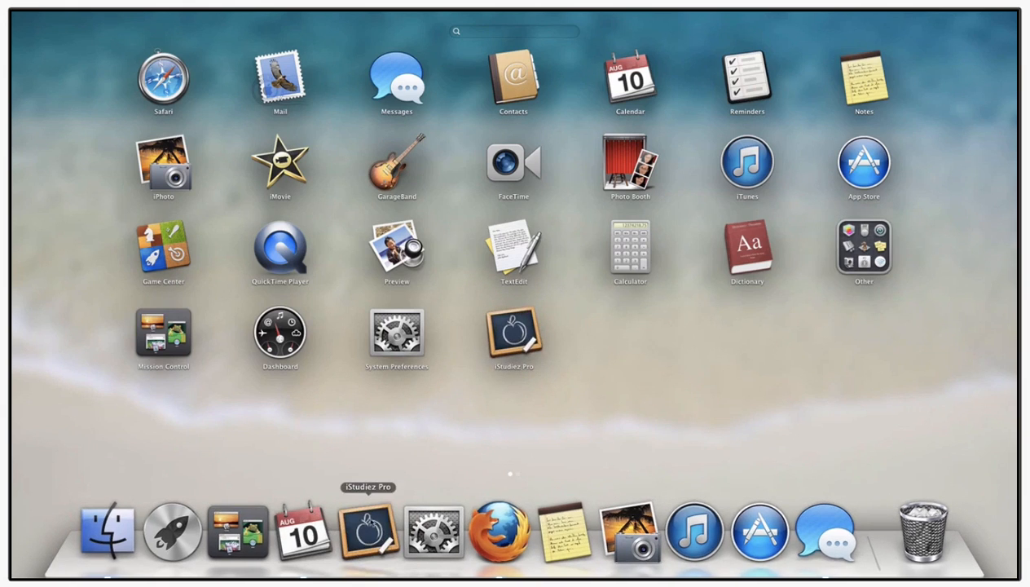
{"action": "left_click", "coordinate": [368, 531]}
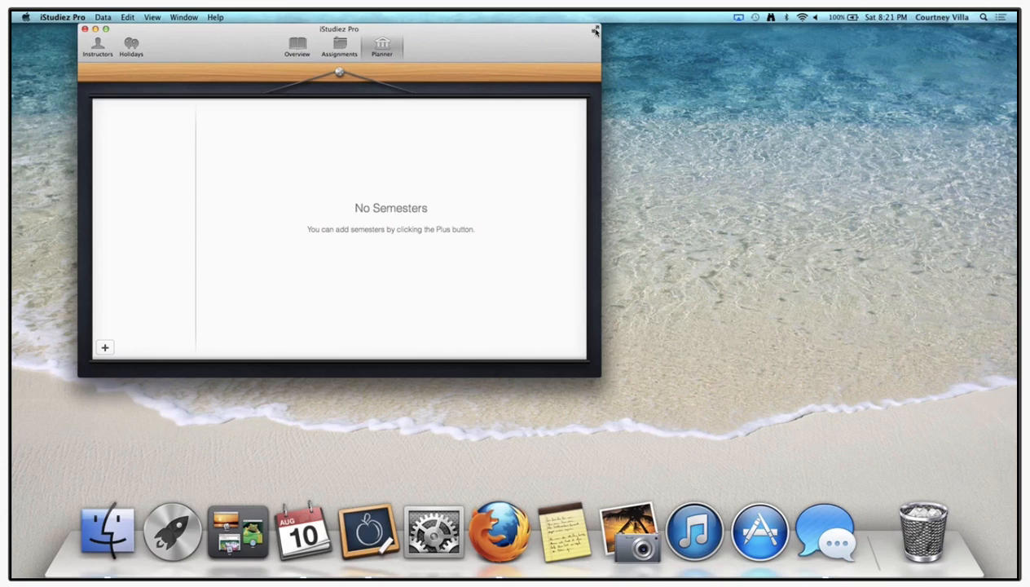
{"action": "left_click", "coordinate": [596, 30]}
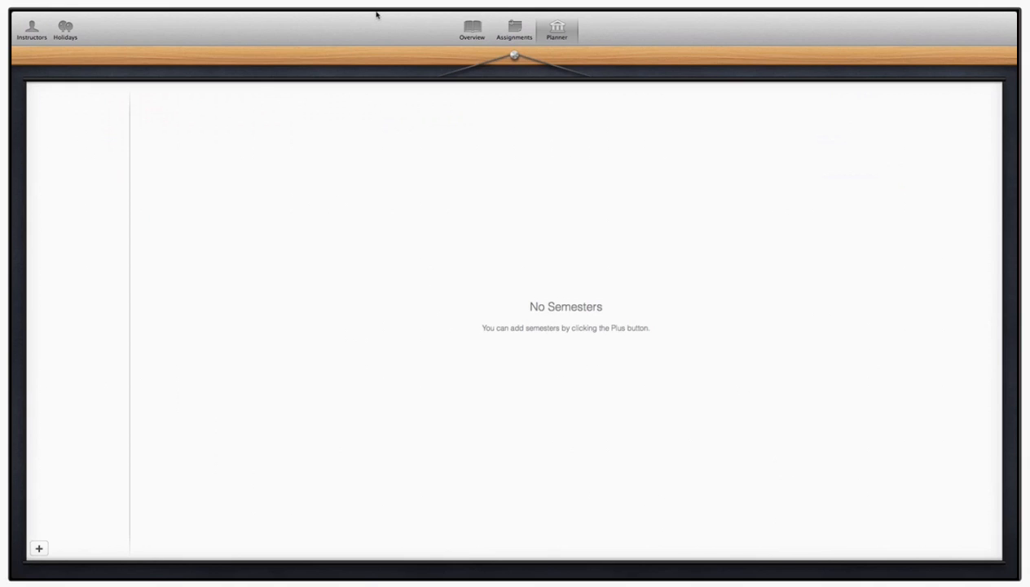
Set the default class duration to 45 minutes in the general preferences
{"action": "mouse_move", "coordinate": [172, 15]}
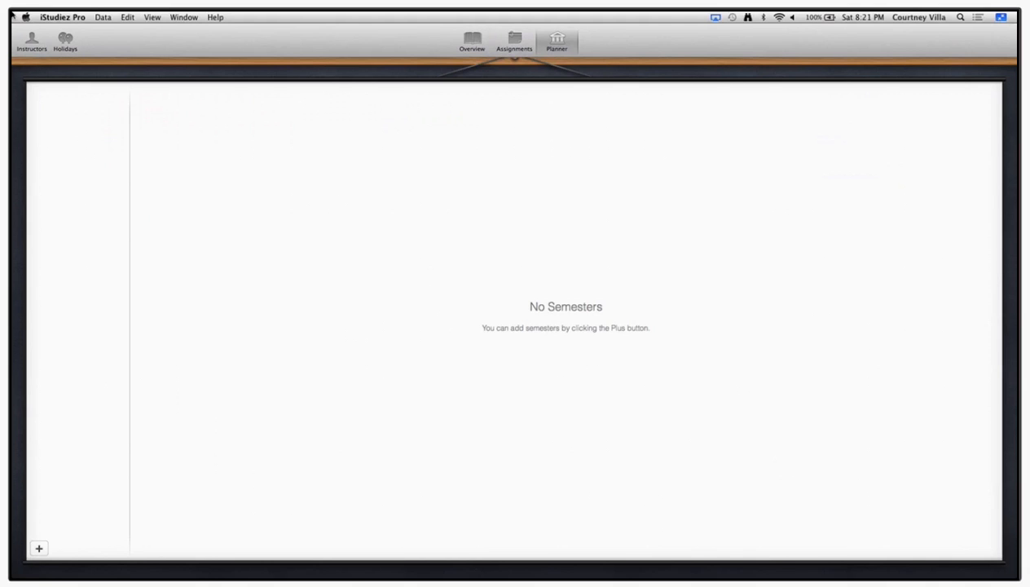
{"action": "left_click", "coordinate": [61, 17]}
{"action": "left_click", "coordinate": [78, 46]}
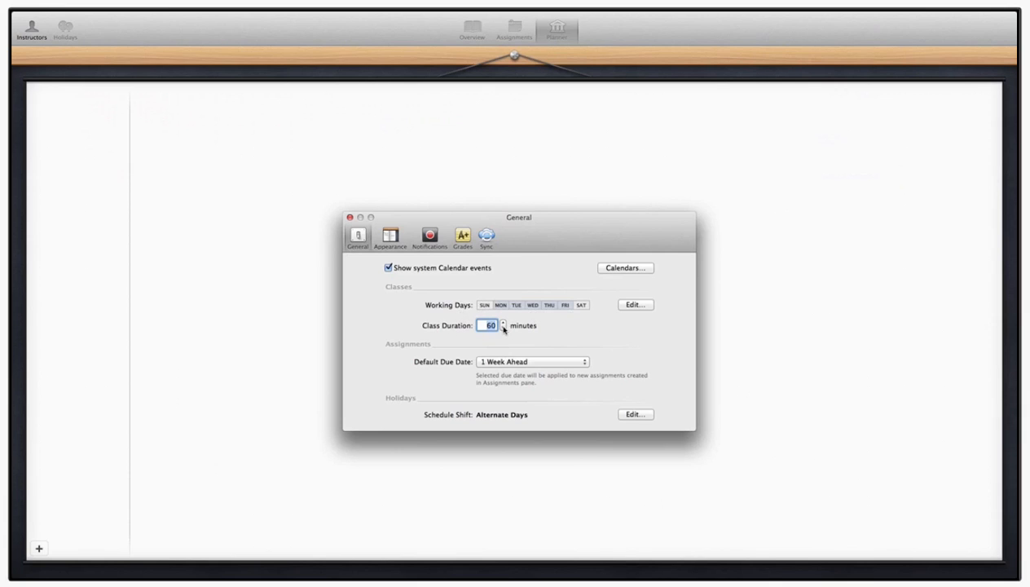
{"action": "type", "text": "45"}
Disable the class, exam and assignment notifications in the preferences, and view the grades settings
{"action": "left_click", "coordinate": [430, 237]}
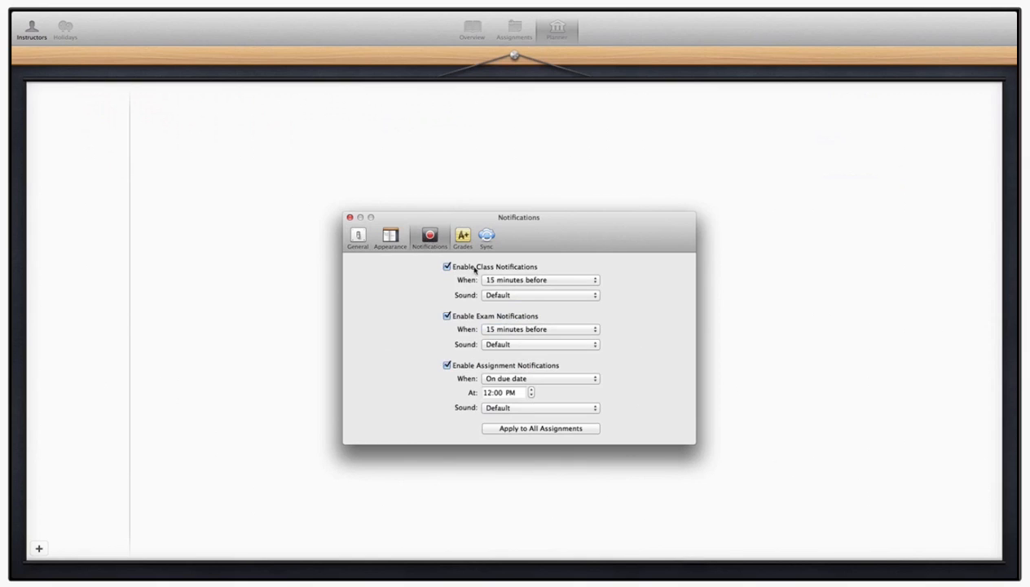
{"action": "left_click", "coordinate": [445, 266]}
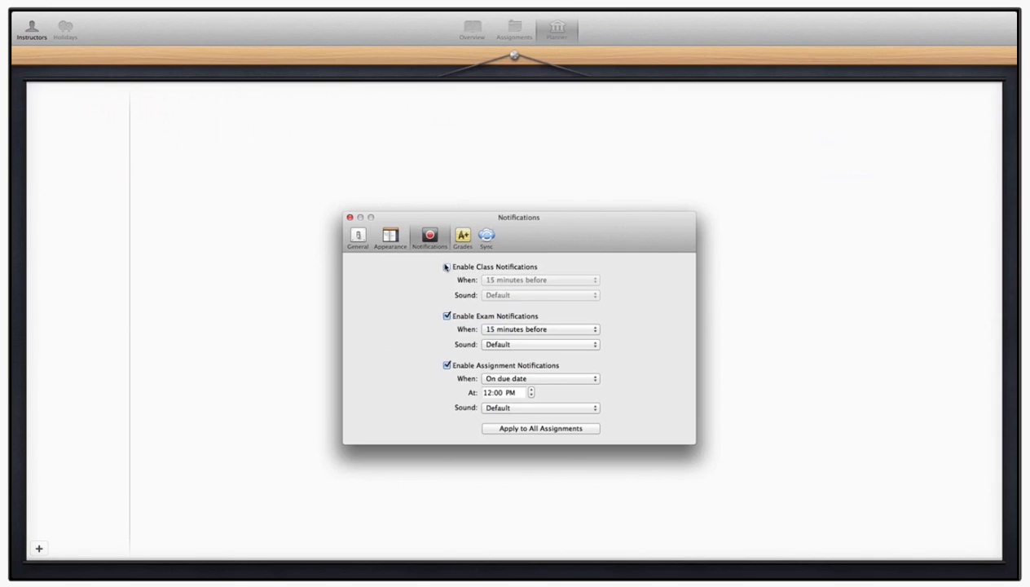
{"action": "left_click", "coordinate": [446, 316]}
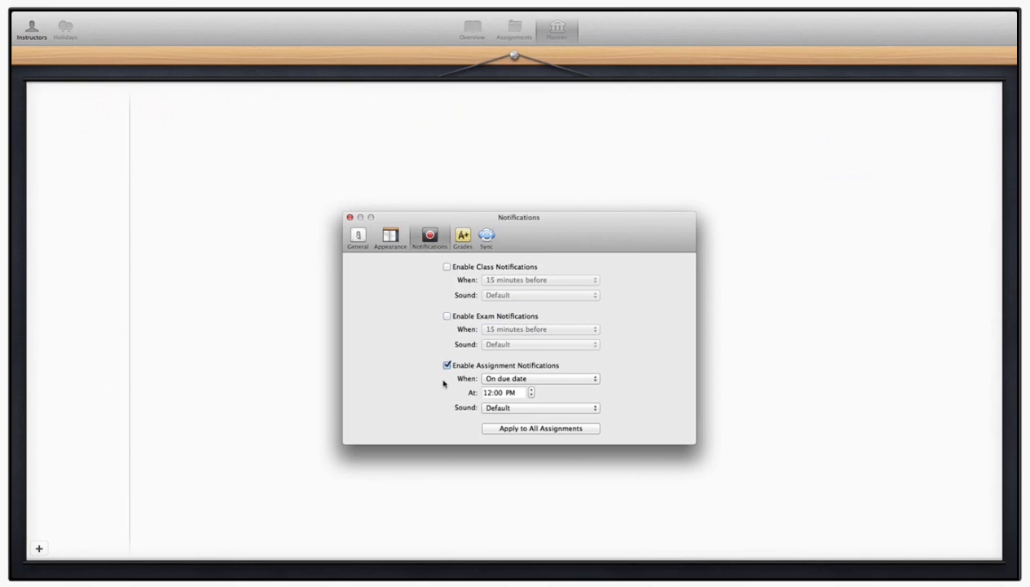
{"action": "left_click", "coordinate": [446, 365]}
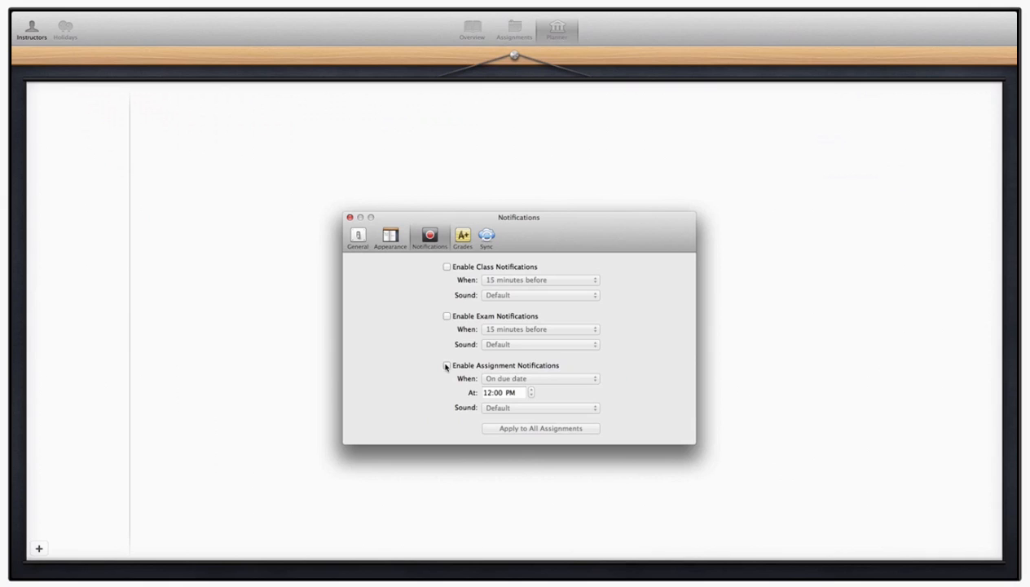
{"action": "left_click", "coordinate": [462, 238]}
{"action": "left_click", "coordinate": [461, 237]}
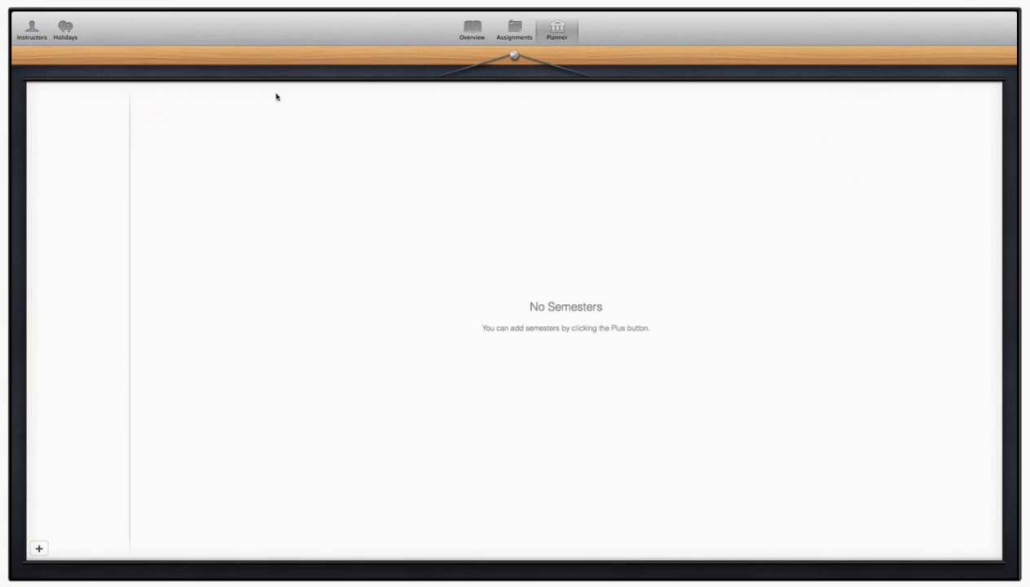
Add a blank instructor entry to the instructors list and close the list
{"action": "left_click", "coordinate": [32, 33]}
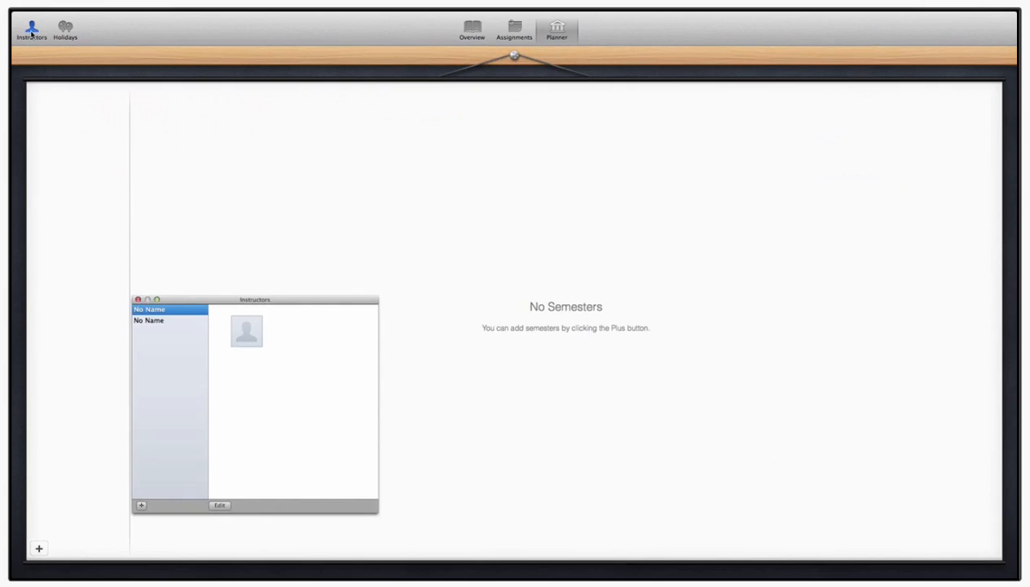
{"action": "left_click", "coordinate": [141, 506]}
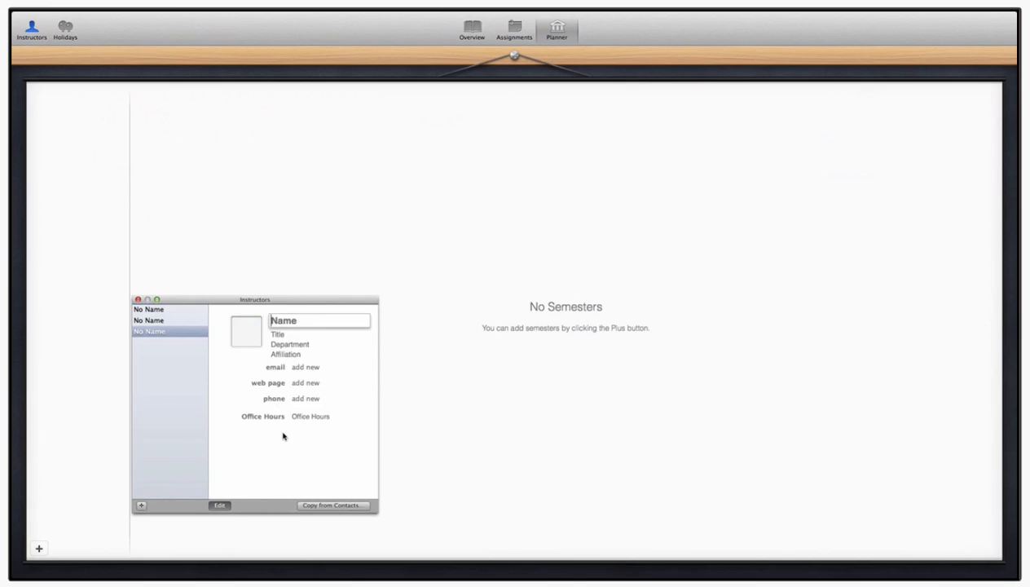
{"action": "left_click", "coordinate": [98, 147]}
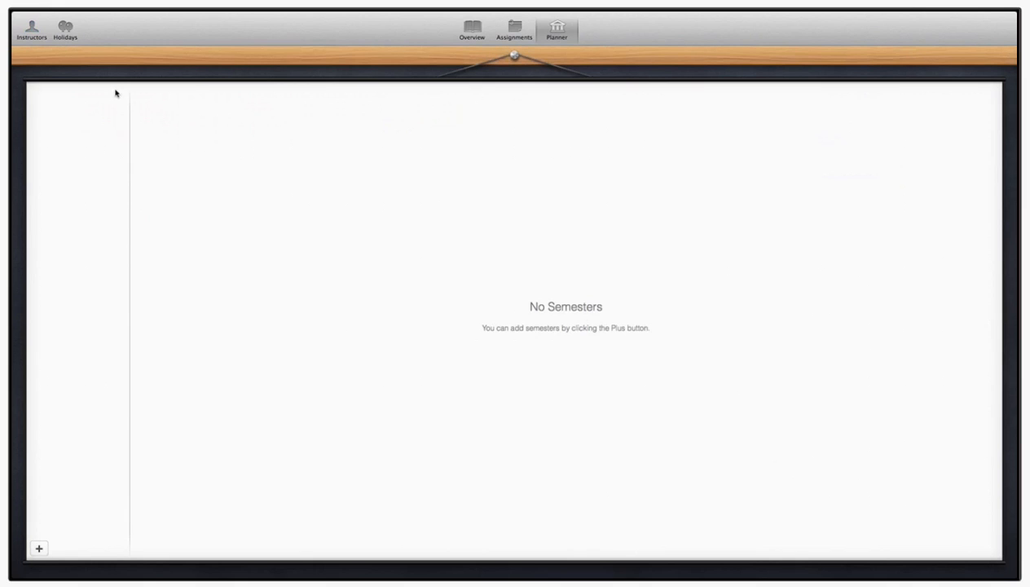
Add a holiday named Thanksgiving dated November 23, 2013
{"action": "left_click", "coordinate": [69, 31]}
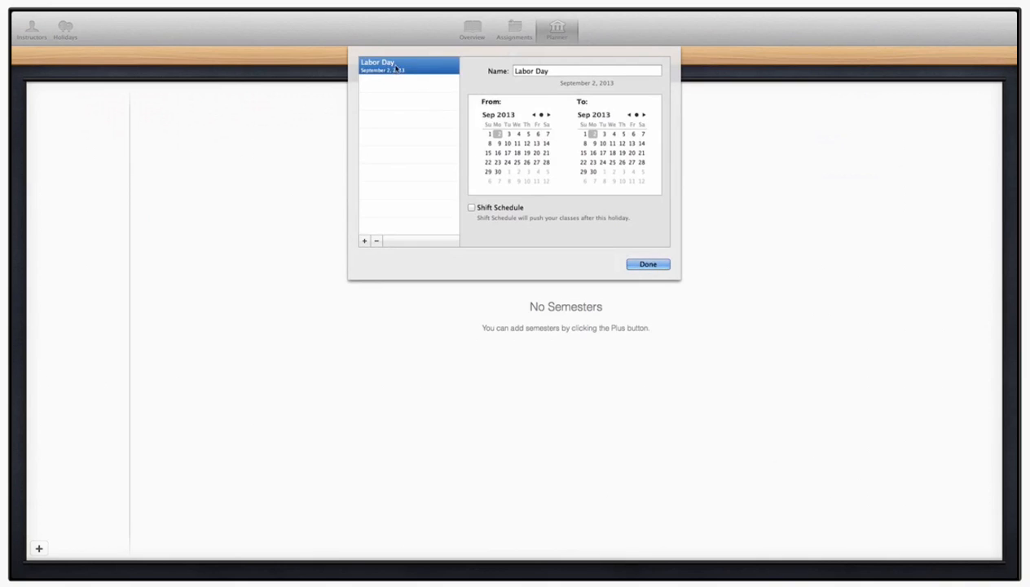
{"action": "left_click", "coordinate": [364, 242]}
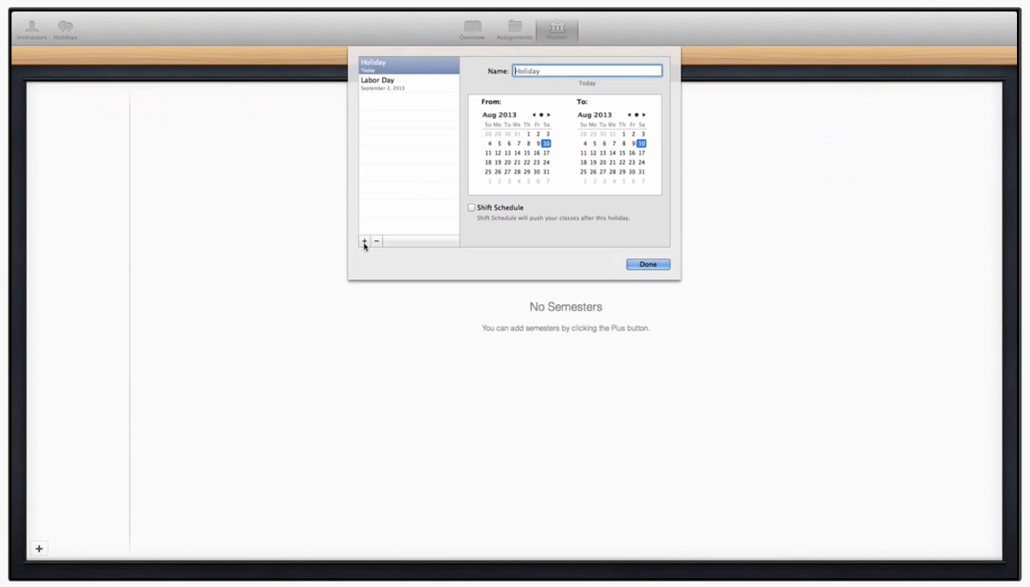
{"action": "left_click", "coordinate": [548, 116]}
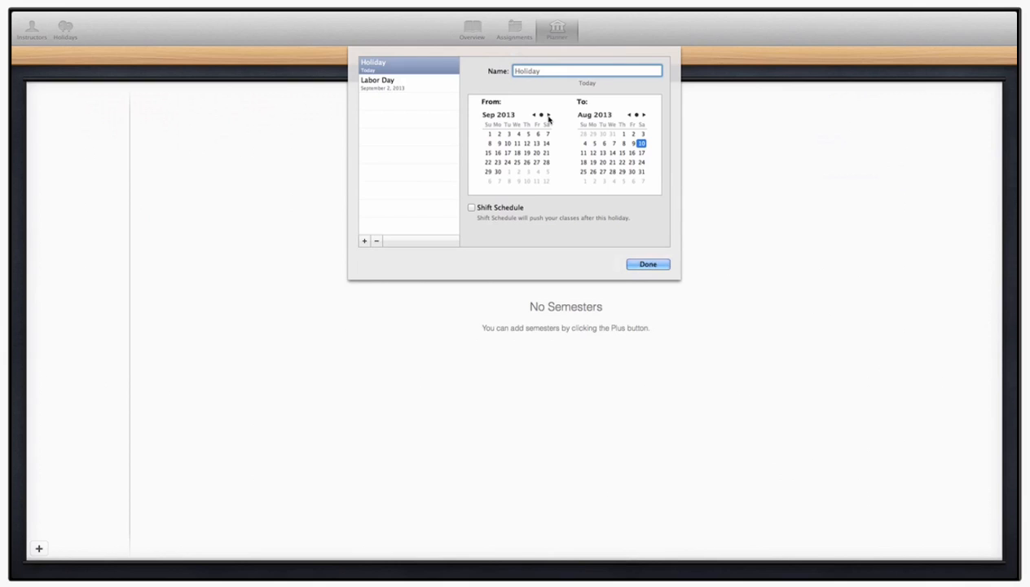
{"action": "left_click", "coordinate": [548, 115]}
{"action": "left_click", "coordinate": [548, 116]}
{"action": "left_click", "coordinate": [546, 162]}
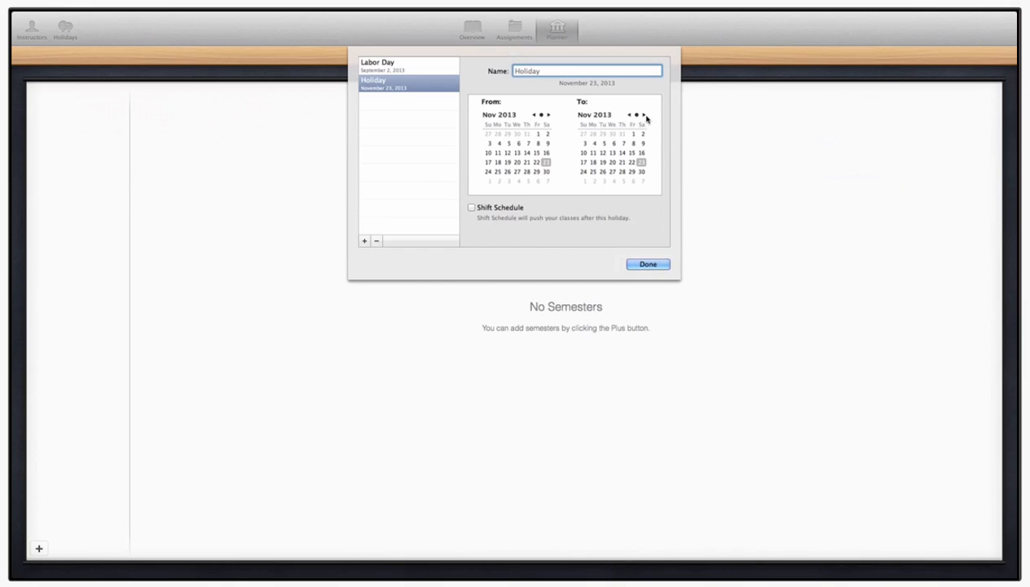
{"action": "left_click", "coordinate": [584, 179]}
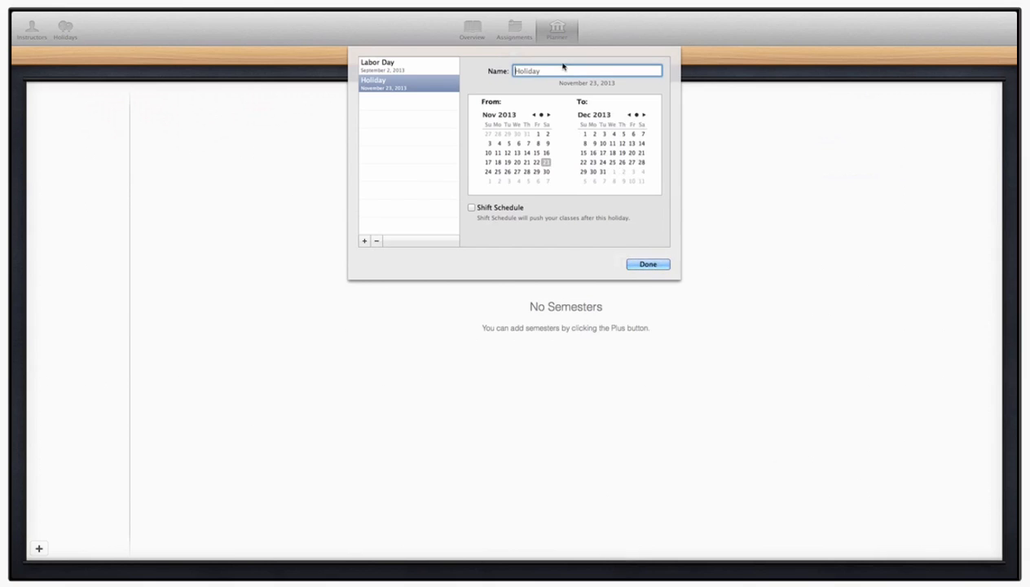
{"action": "type", "text": "Thanksgiving"}
{"action": "left_click", "coordinate": [651, 268]}
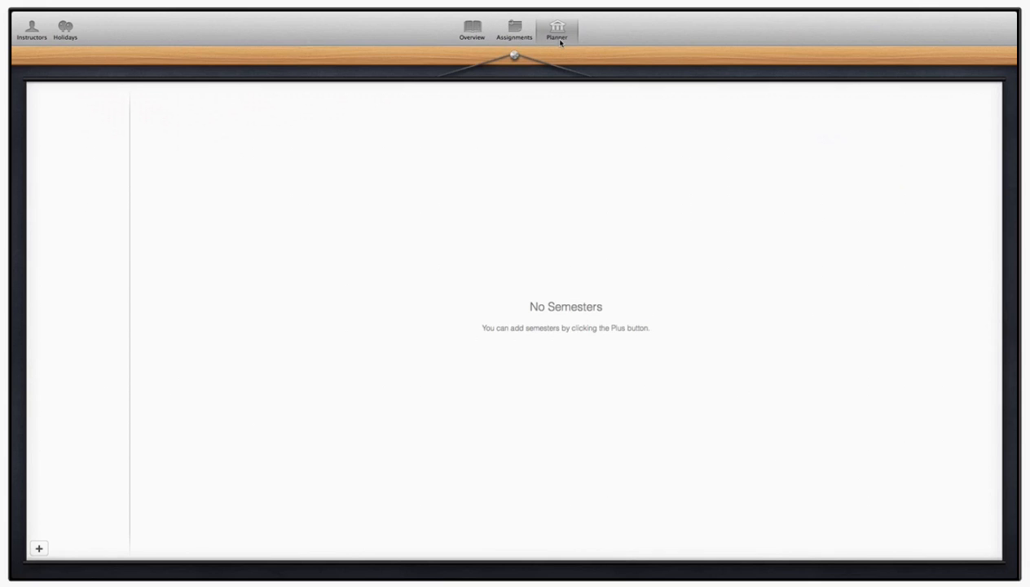
Examine the day and week overviews, browsing the months ahead to November 2013, and the current and completed assignment lists
{"action": "left_click", "coordinate": [473, 27]}
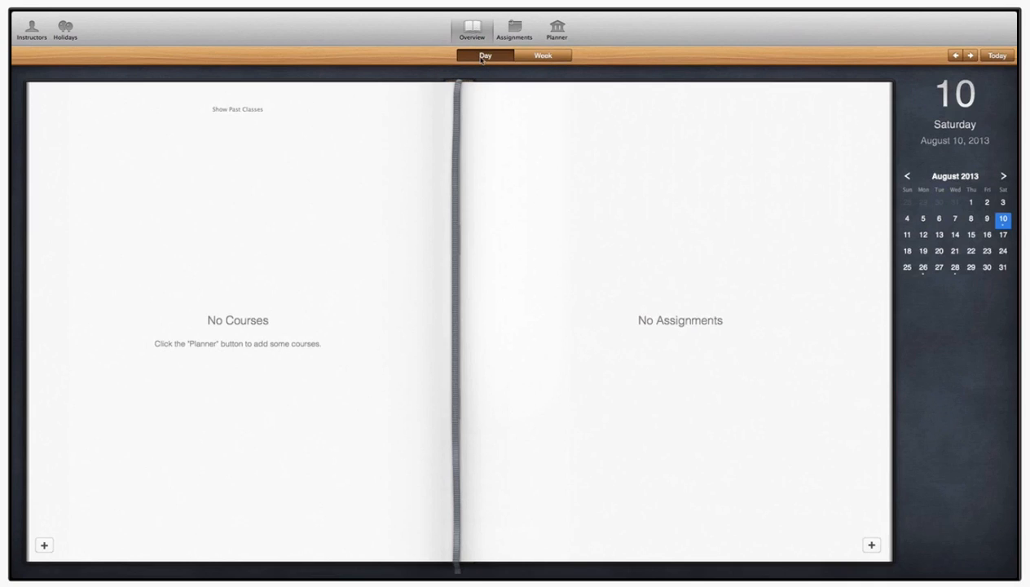
{"action": "left_click", "coordinate": [552, 56]}
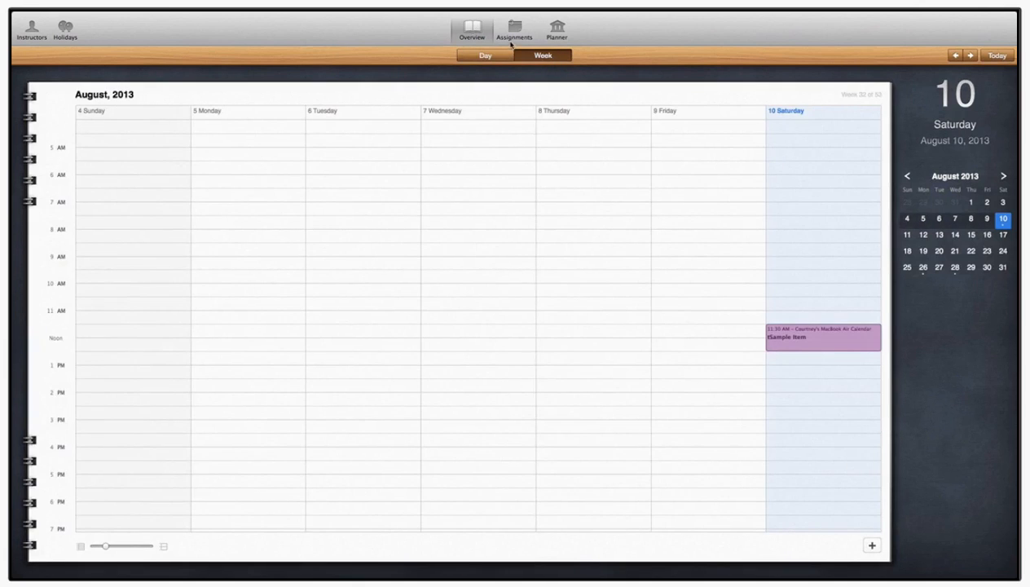
{"action": "left_click", "coordinate": [491, 55]}
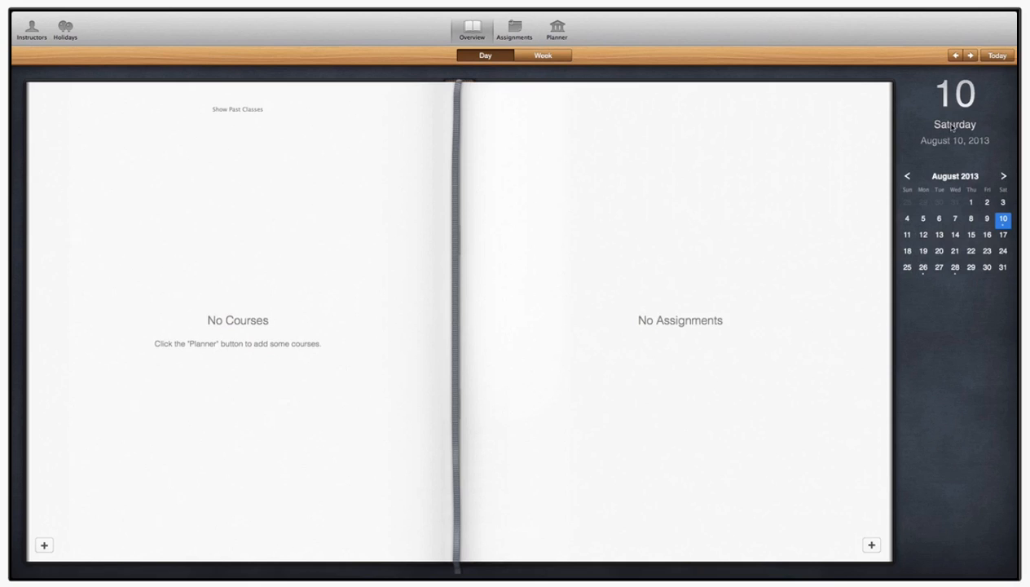
{"action": "left_click", "coordinate": [1004, 177]}
{"action": "left_click", "coordinate": [1004, 177]}
{"action": "left_click", "coordinate": [1004, 177]}
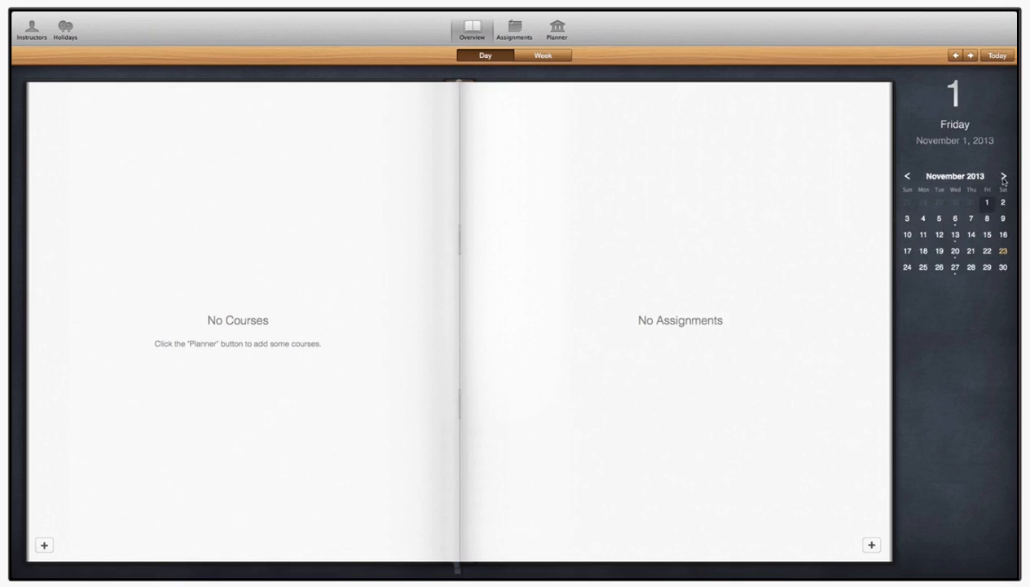
{"action": "left_click", "coordinate": [907, 177]}
{"action": "left_click", "coordinate": [906, 177]}
{"action": "left_click", "coordinate": [907, 176]}
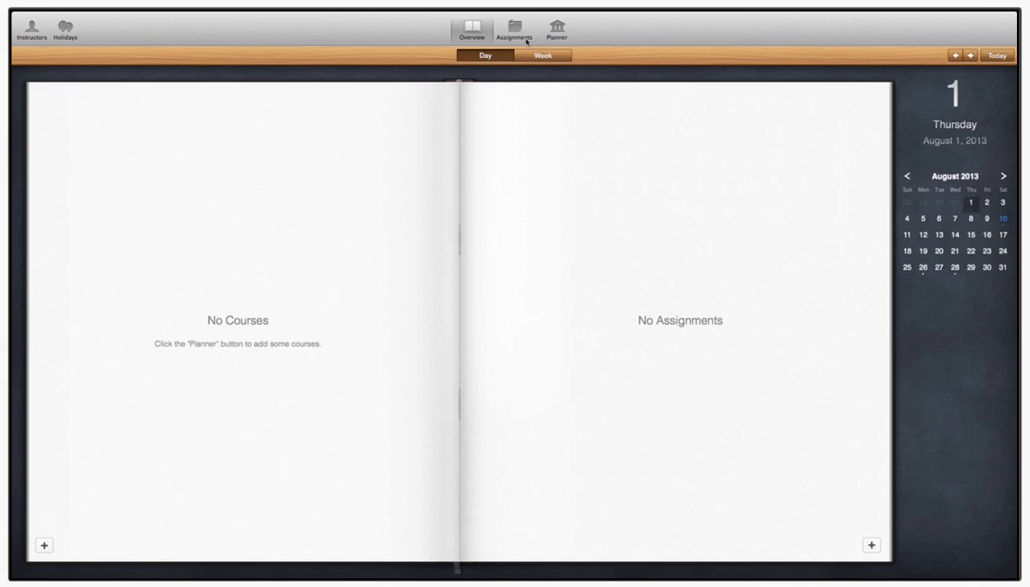
{"action": "left_click", "coordinate": [515, 27]}
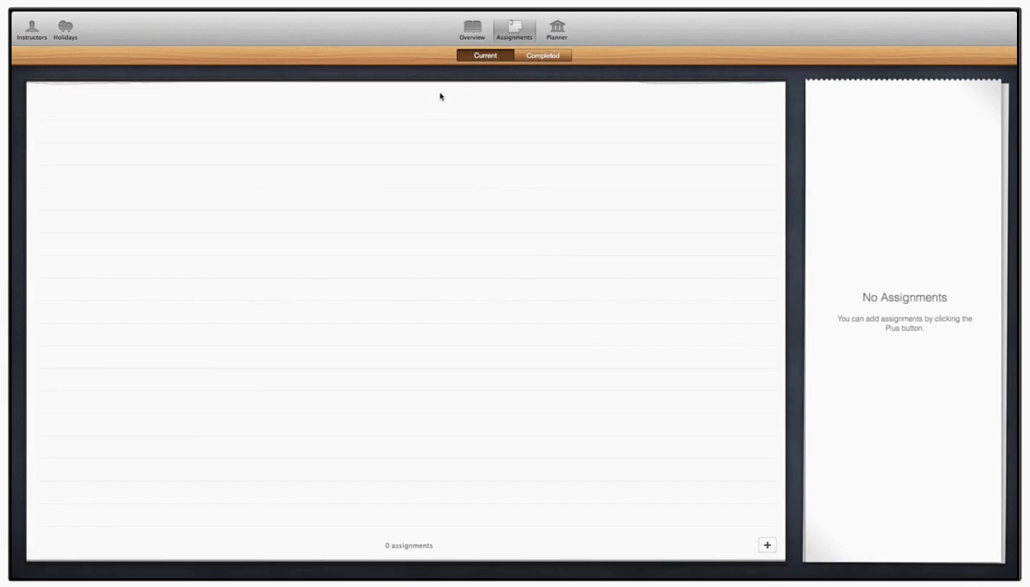
{"action": "left_click", "coordinate": [552, 57]}
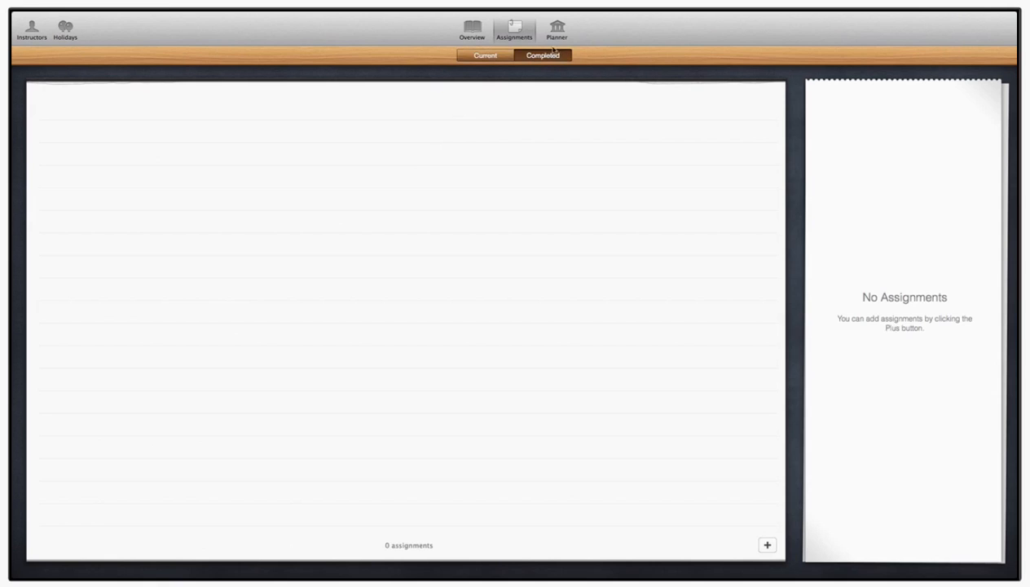
Create a new semester named Fall Only in the planner
{"action": "mouse_move", "coordinate": [548, 13]}
{"action": "left_click", "coordinate": [559, 44]}
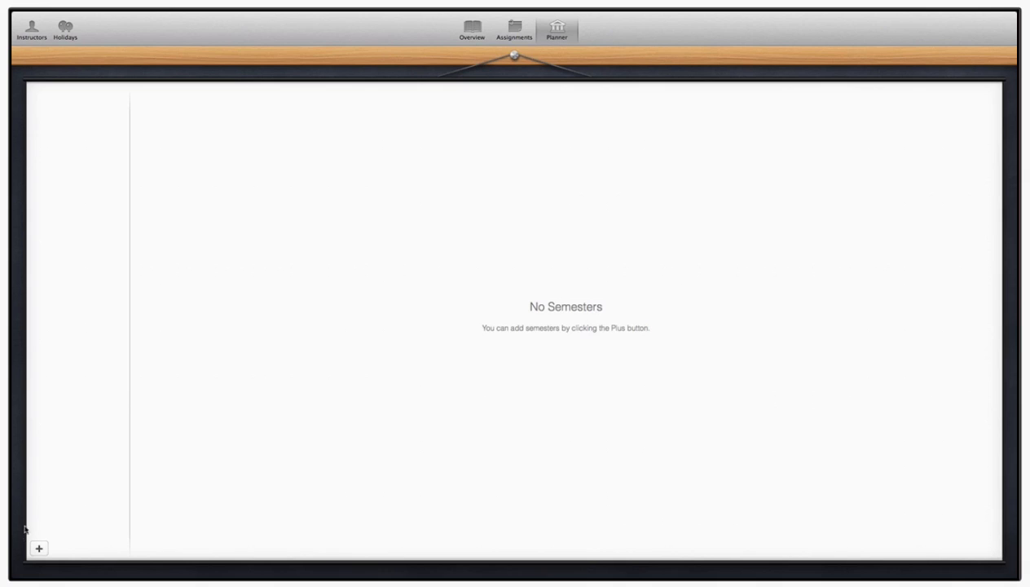
{"action": "left_click", "coordinate": [39, 548]}
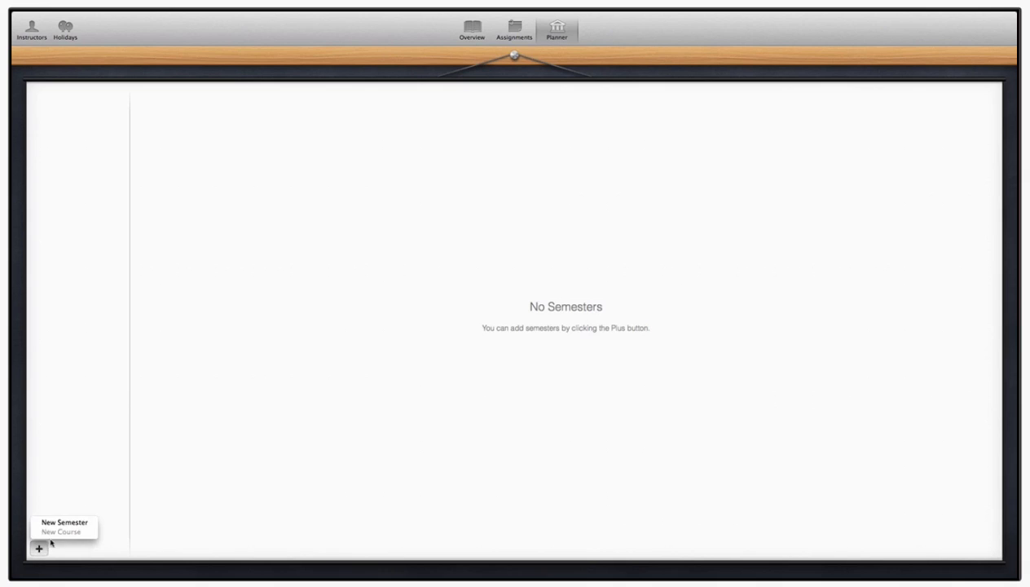
{"action": "left_click", "coordinate": [59, 523]}
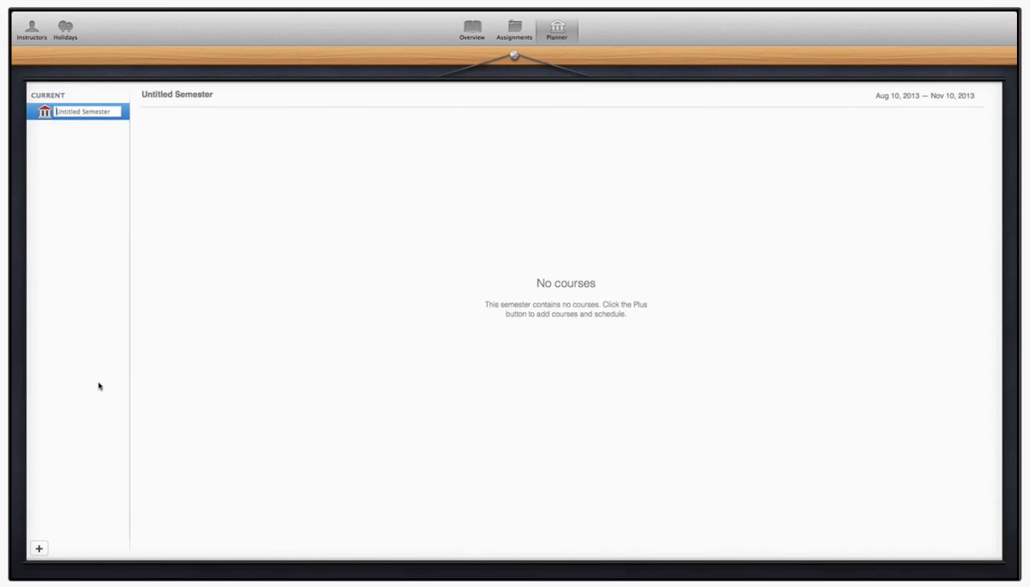
{"action": "type", "text": "Fall Only"}
Create a second semester named Spring Only
{"action": "left_click", "coordinate": [41, 547]}
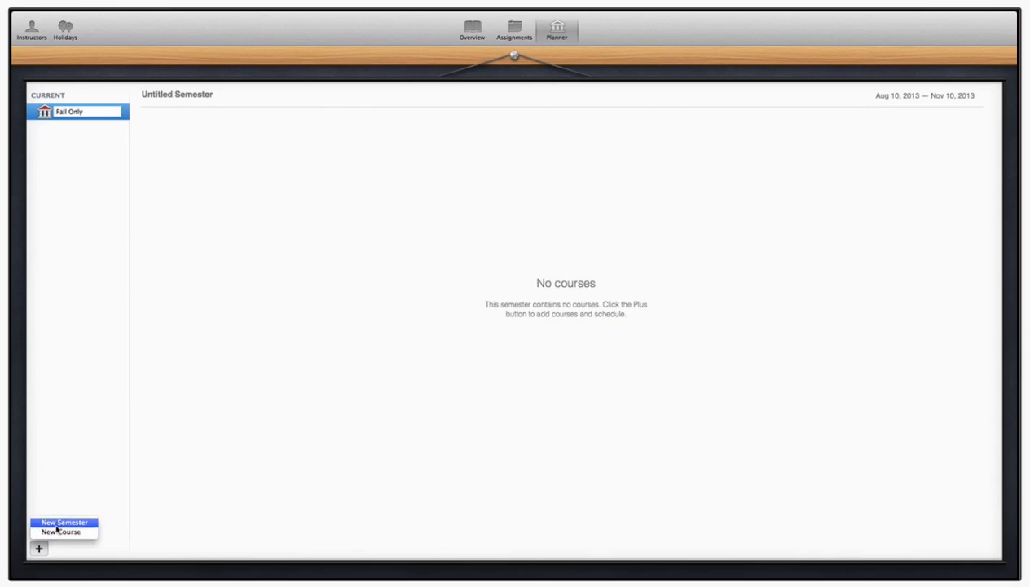
{"action": "left_click", "coordinate": [56, 526]}
{"action": "type", "text": "Sp"}
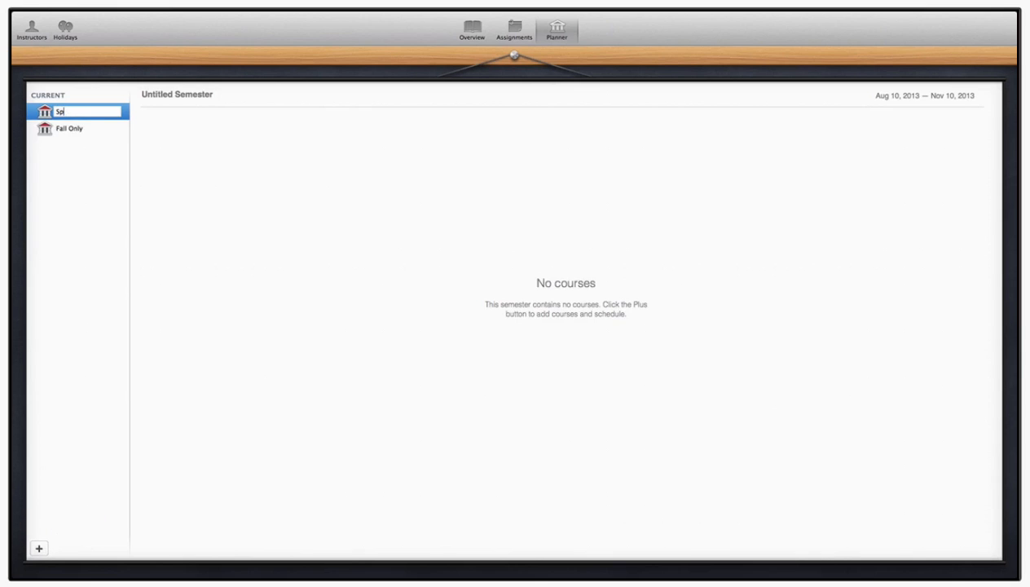
{"action": "type", "text": "ring Only"}
Create a third semester named Fall and Spring
{"action": "left_click", "coordinate": [39, 547]}
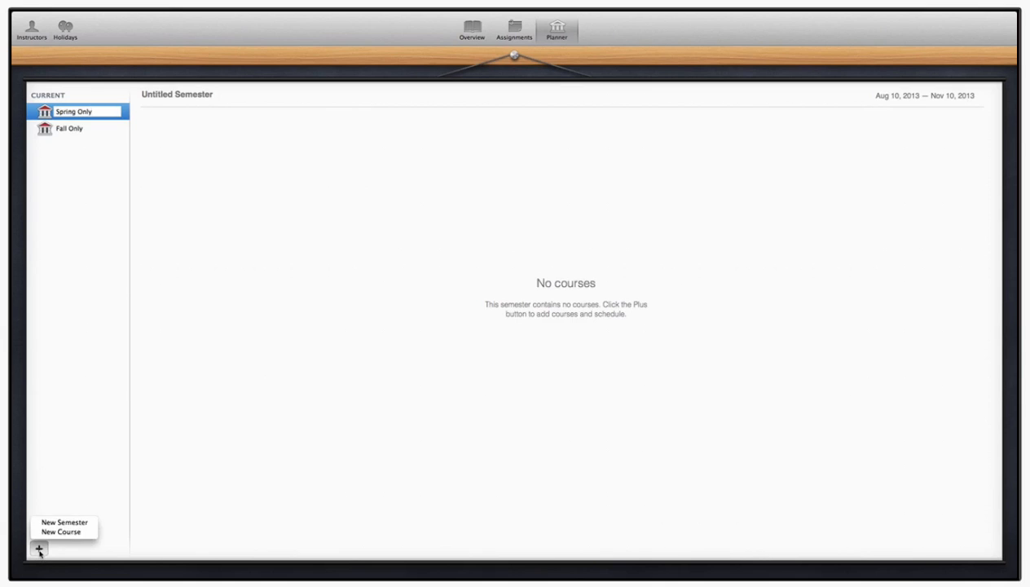
{"action": "left_click", "coordinate": [55, 525]}
{"action": "type", "text": "Fall and Spring"}
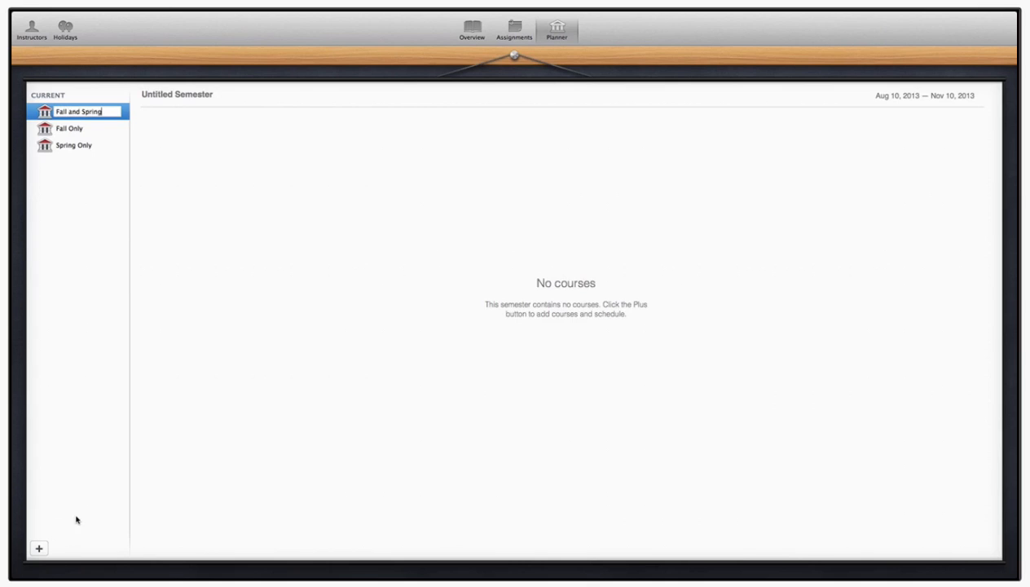
{"action": "key", "text": "Return"}
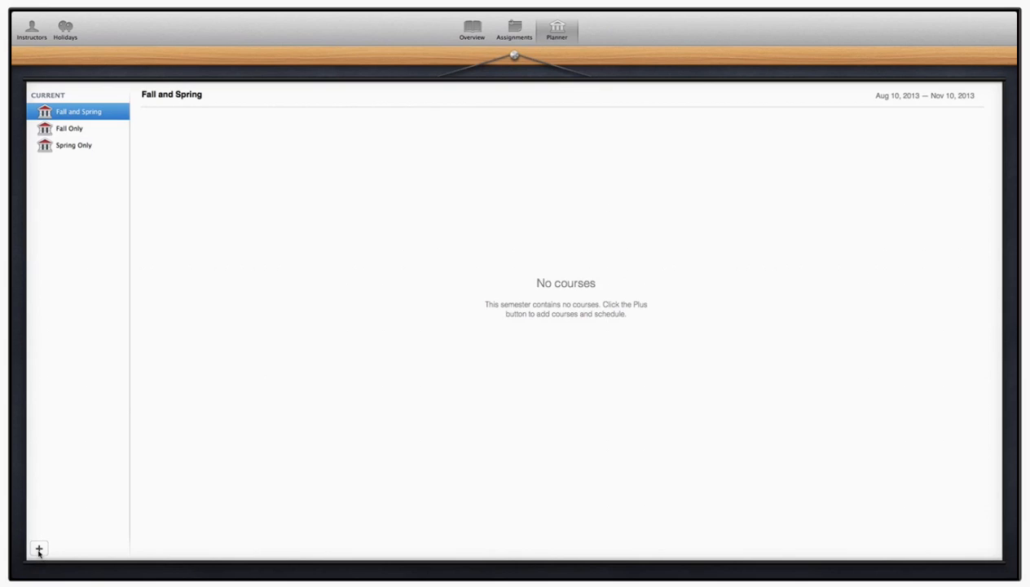
Add a course named Math to the Fall and Spring semester and give it the light blue color
{"action": "left_click", "coordinate": [39, 550]}
{"action": "left_click", "coordinate": [71, 533]}
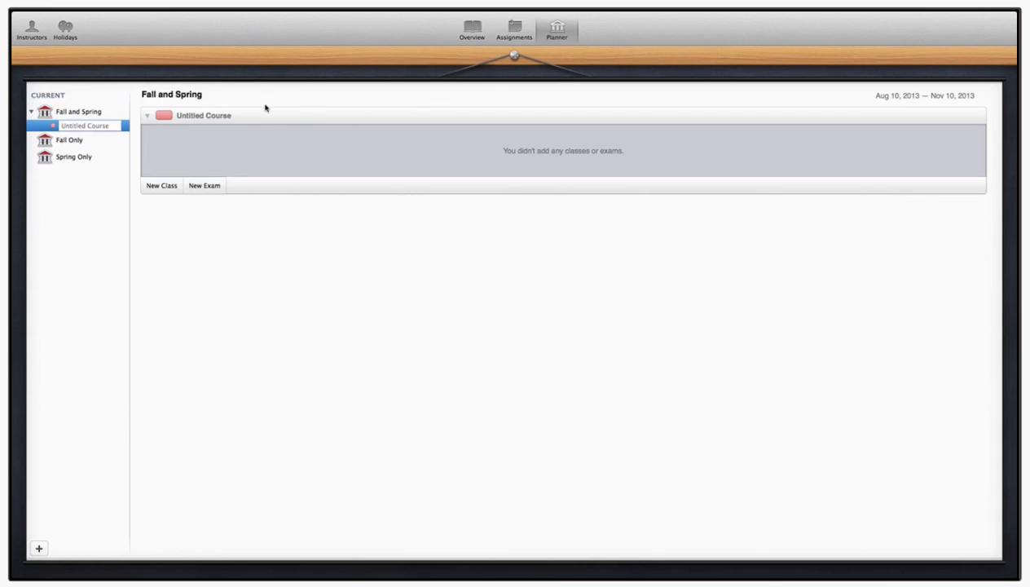
{"action": "left_click", "coordinate": [264, 115]}
{"action": "type", "text": "Math"}
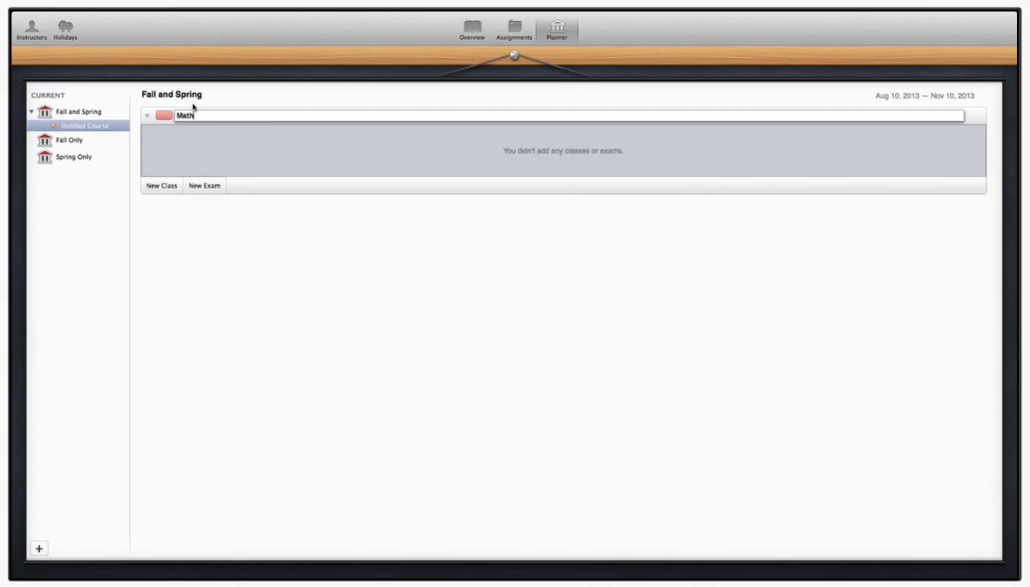
{"action": "left_click", "coordinate": [163, 115]}
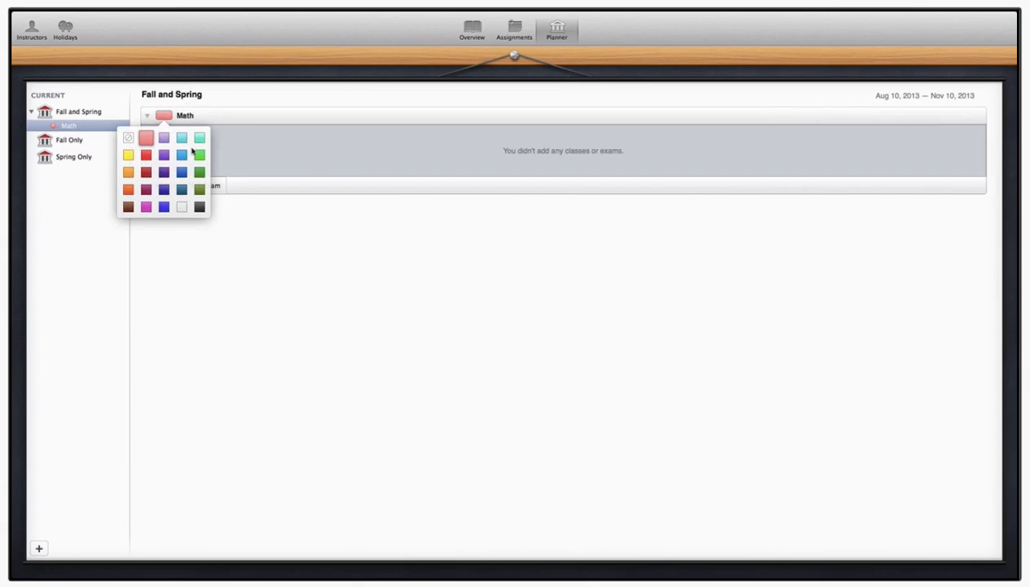
{"action": "left_click", "coordinate": [182, 139]}
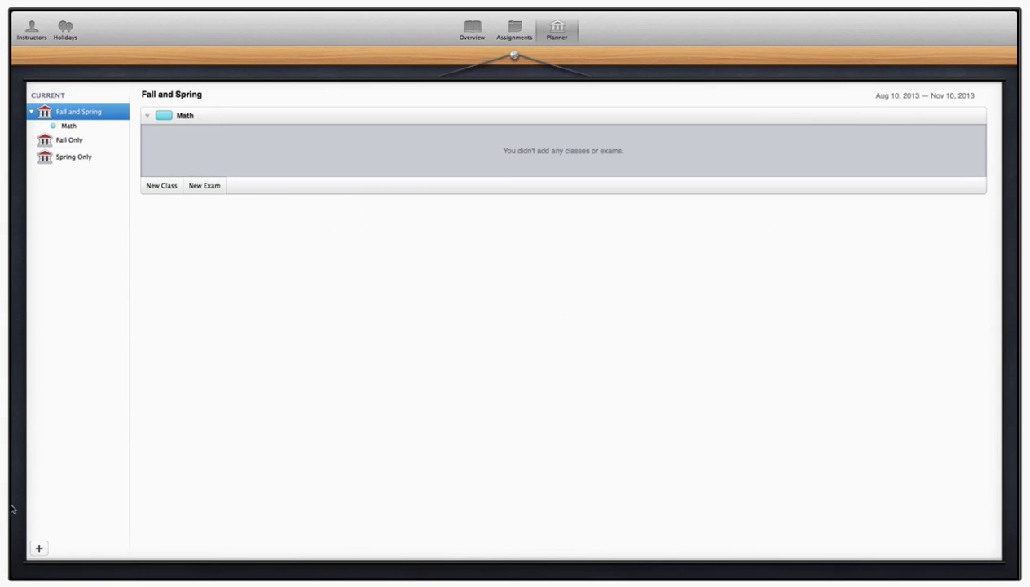
Add a course named Science to the Fall and Spring semester and color it bright green
{"action": "left_click", "coordinate": [38, 548]}
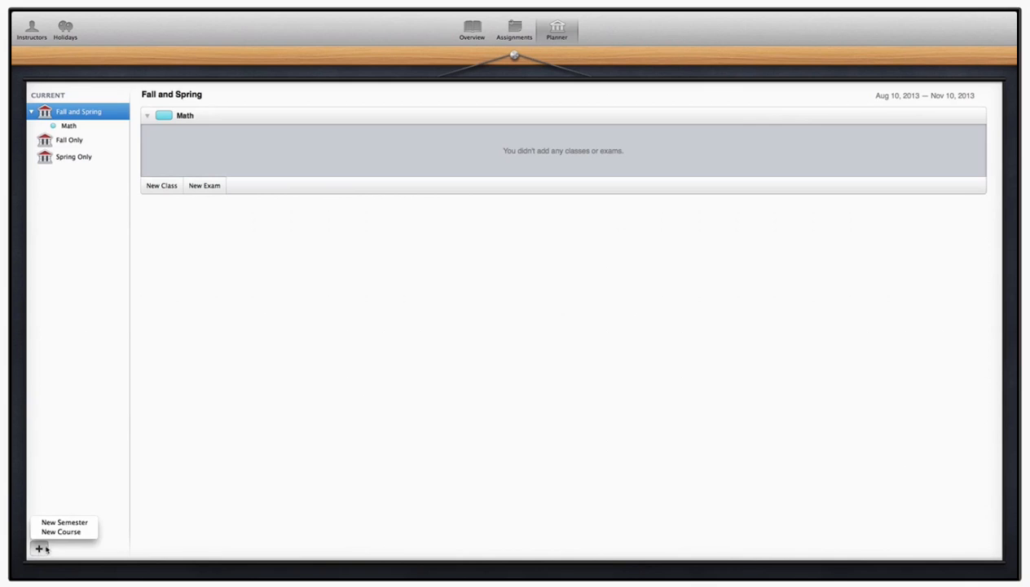
{"action": "left_click", "coordinate": [74, 533]}
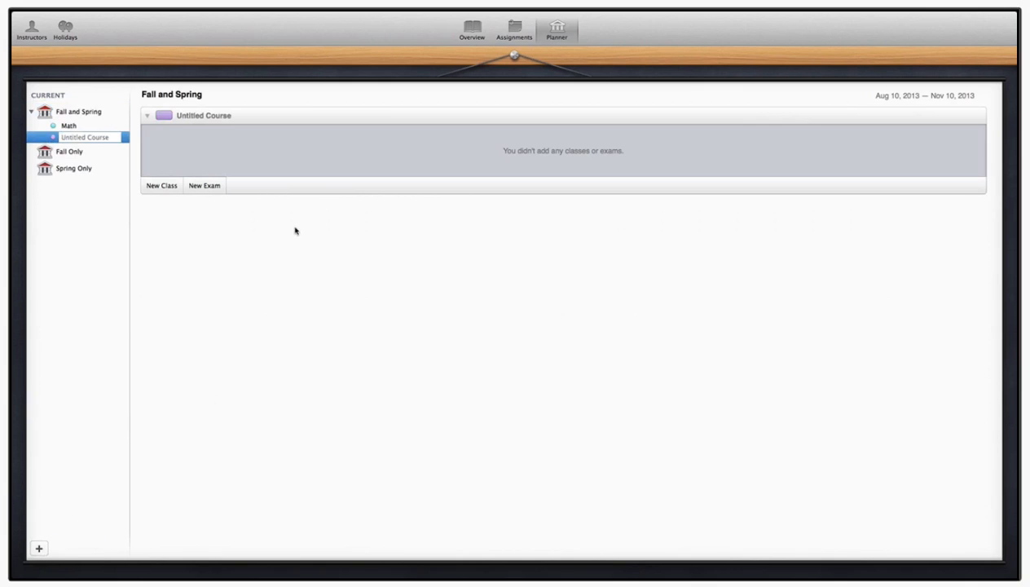
{"action": "type", "text": "Science"}
{"action": "left_click", "coordinate": [166, 116]}
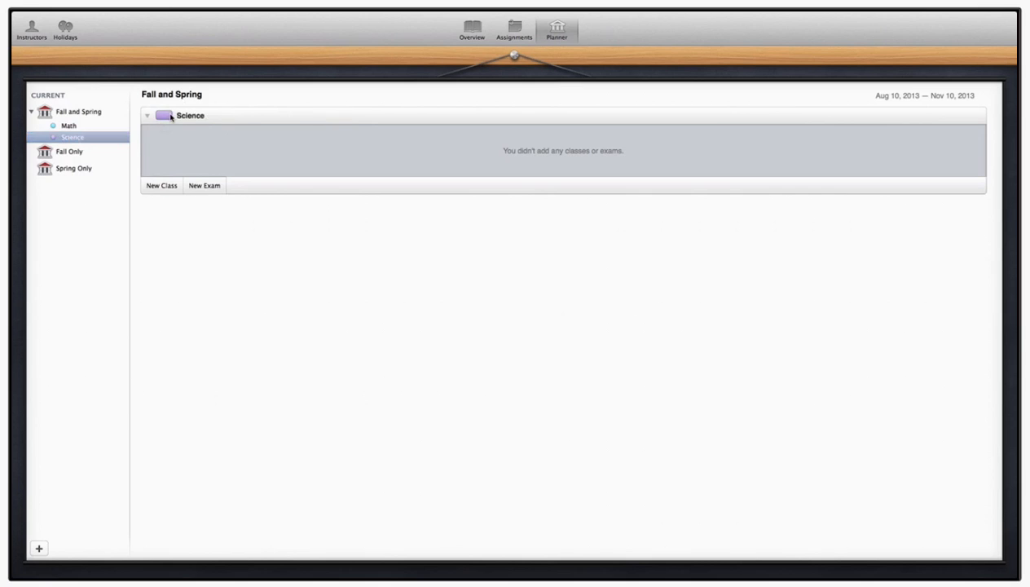
{"action": "left_click", "coordinate": [199, 159]}
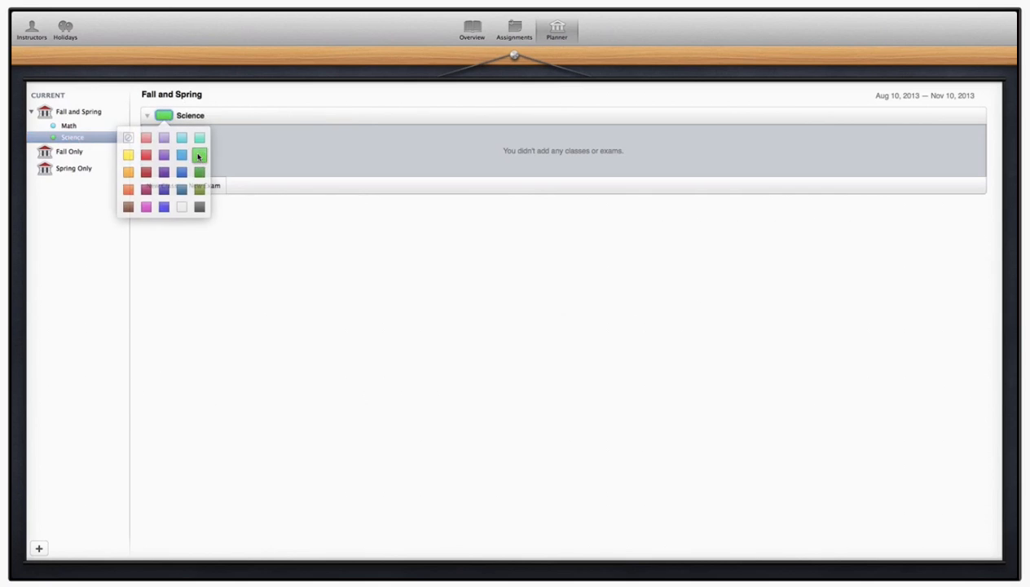
Add a course named English to the Fall and Spring semester and color it red
{"action": "left_click", "coordinate": [39, 549]}
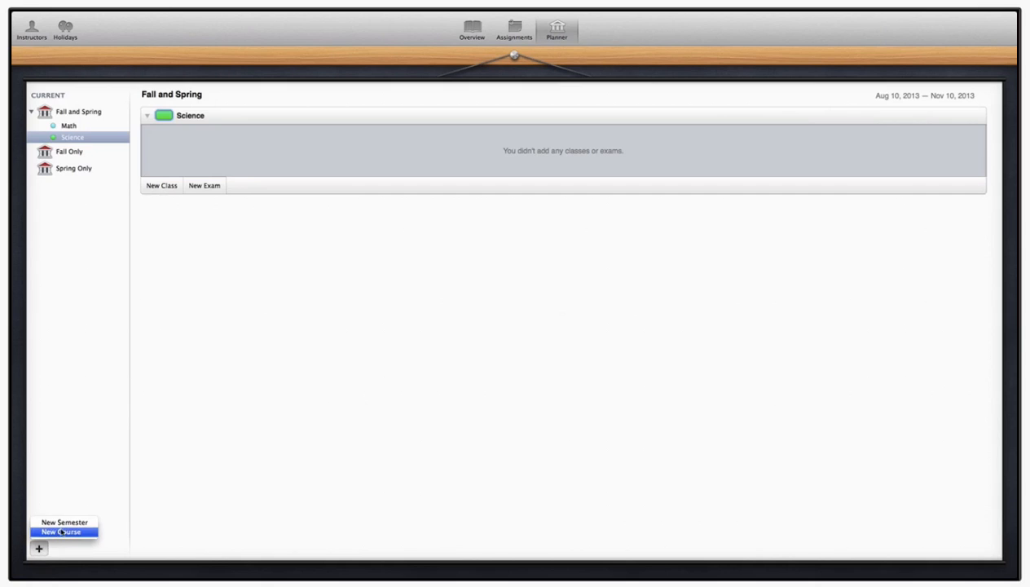
{"action": "left_click", "coordinate": [61, 532]}
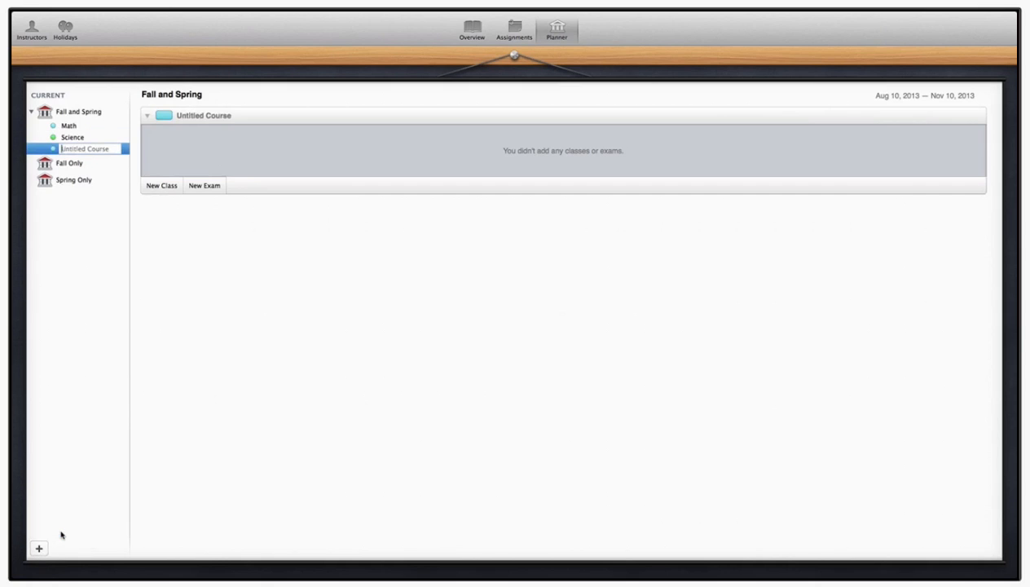
{"action": "type", "text": "English"}
{"action": "key", "text": "Return"}
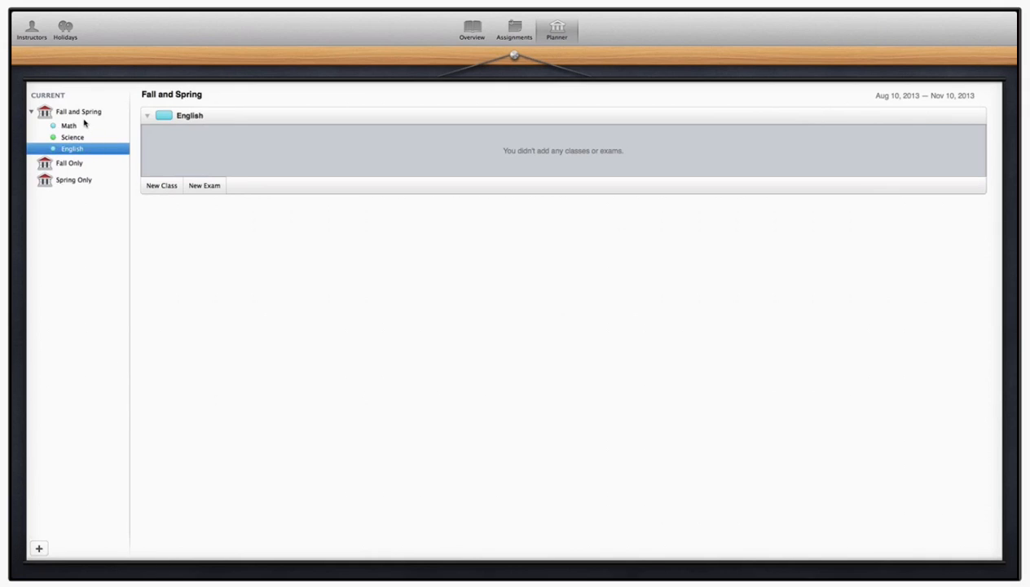
{"action": "left_click", "coordinate": [164, 115]}
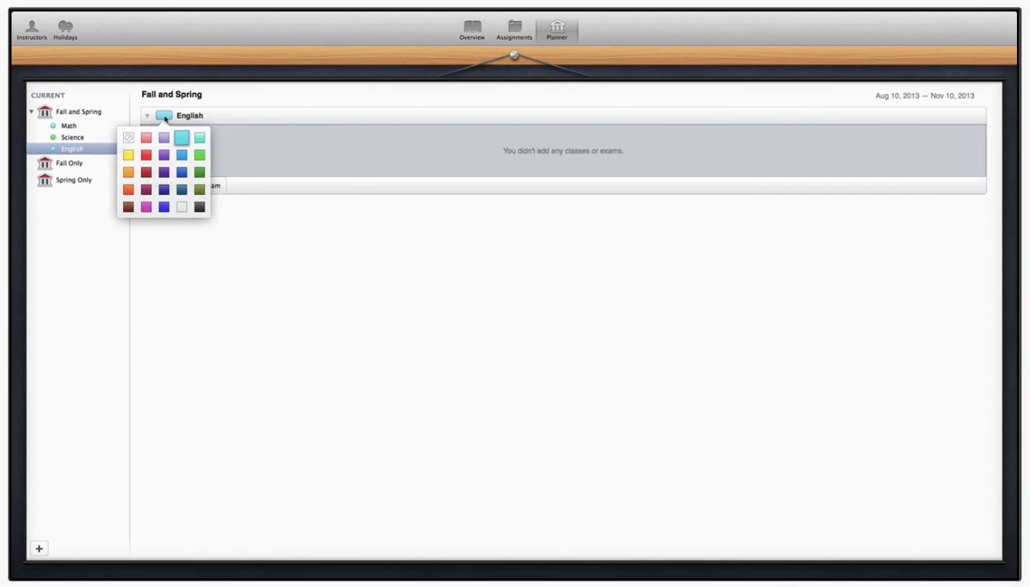
{"action": "left_click", "coordinate": [141, 155]}
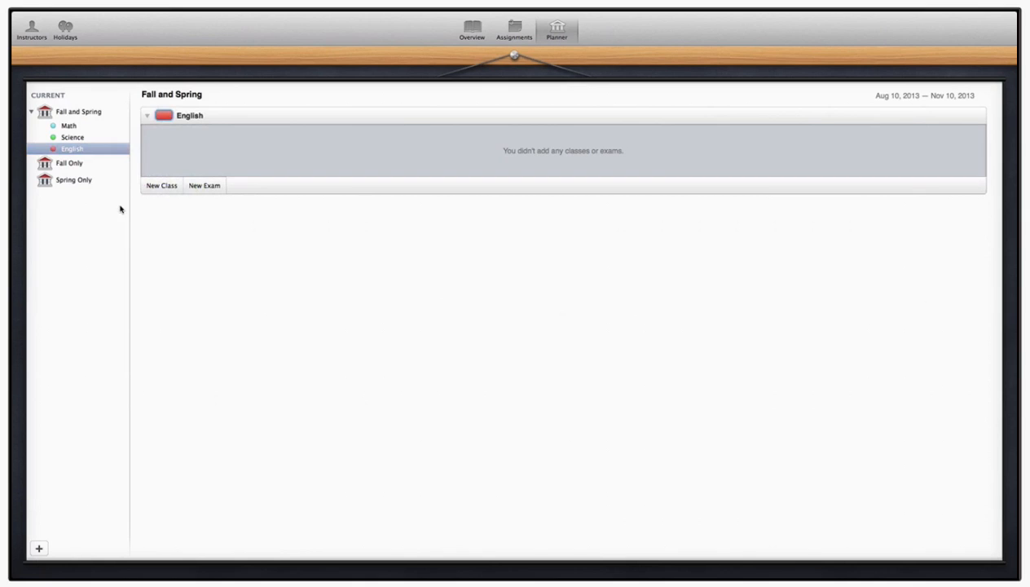
Add a course named Keyboarding to the Fall Only semester
{"action": "left_click", "coordinate": [78, 166]}
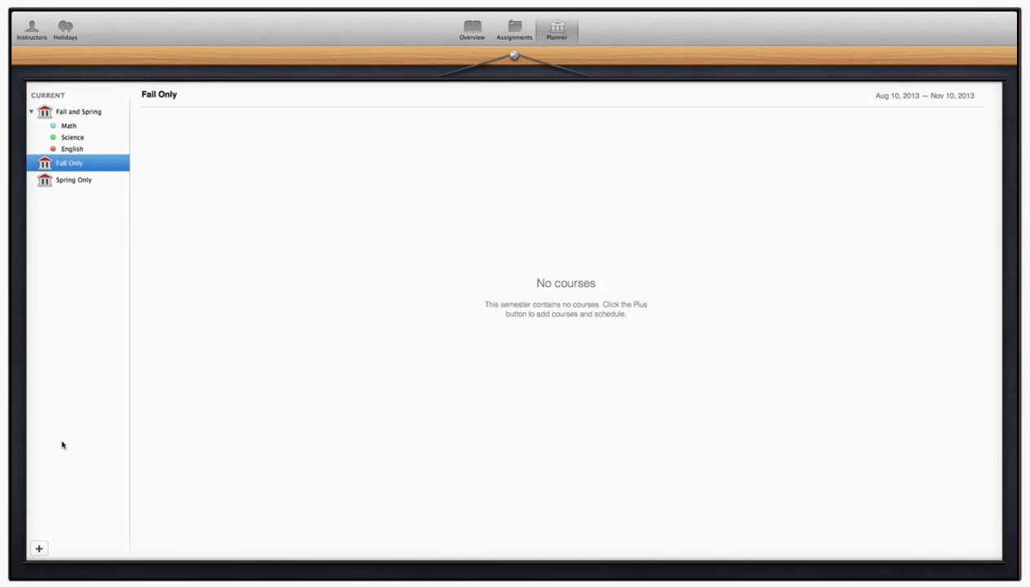
{"action": "left_click", "coordinate": [39, 549]}
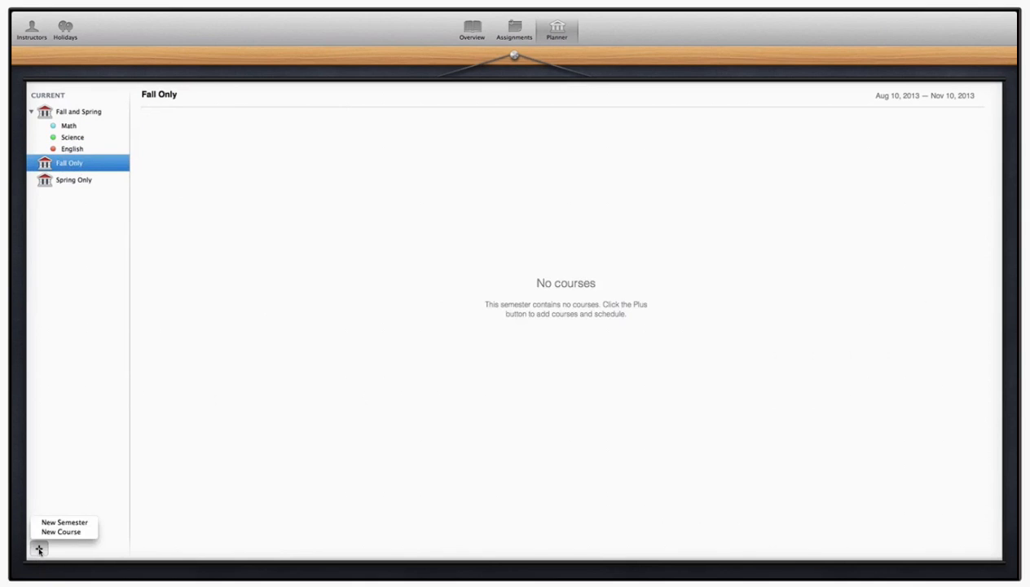
{"action": "left_click", "coordinate": [71, 532]}
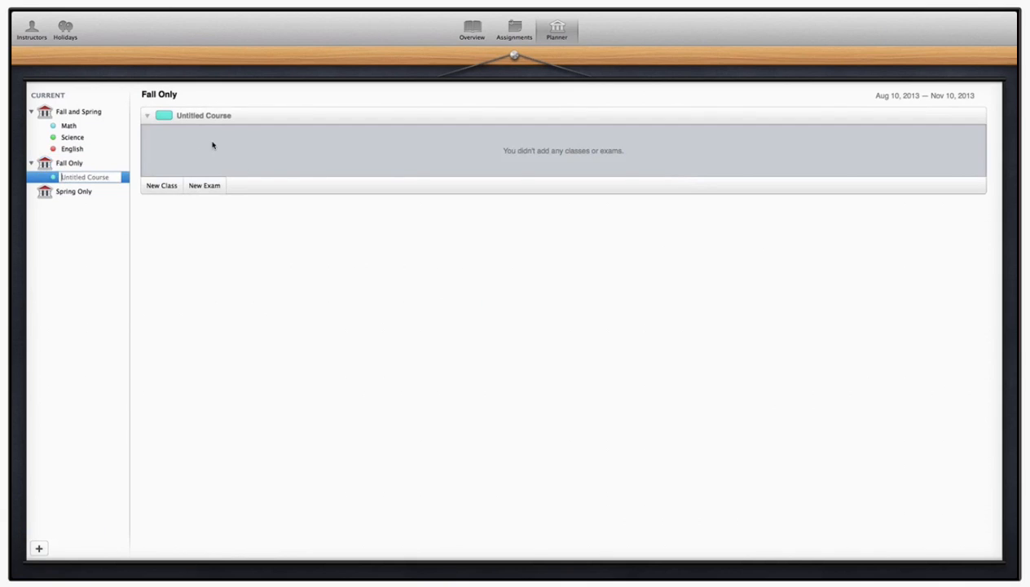
{"action": "type", "text": "Keyboarding"}
{"action": "key", "text": "Return"}
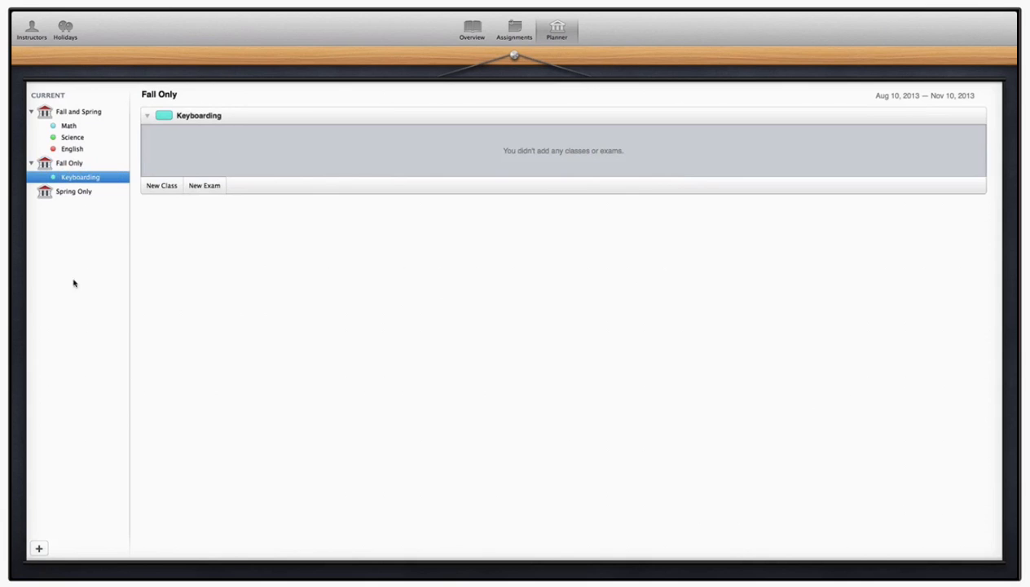
Add a course named Art to the Spring Only semester
{"action": "left_click", "coordinate": [76, 194]}
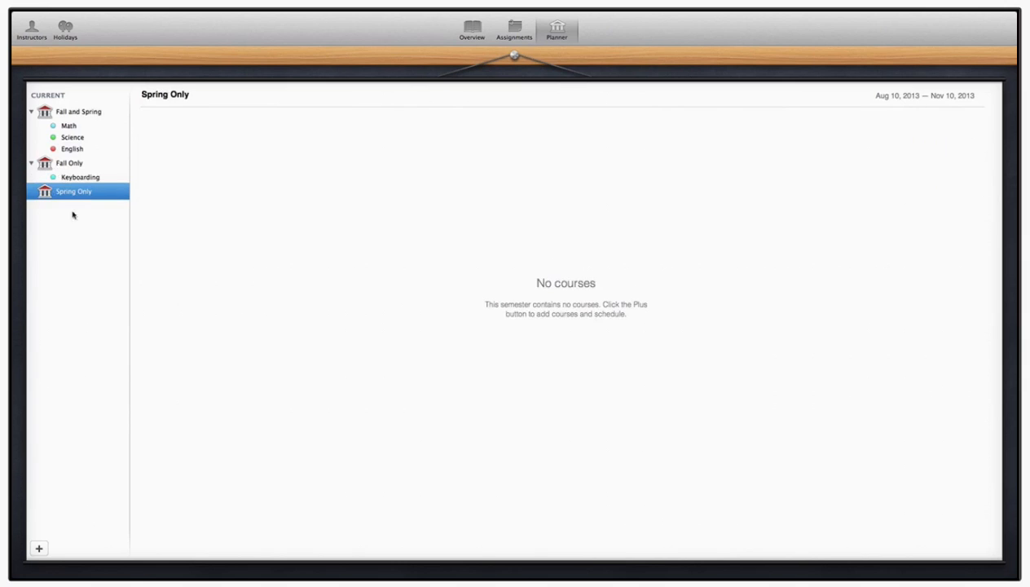
{"action": "left_click", "coordinate": [38, 549]}
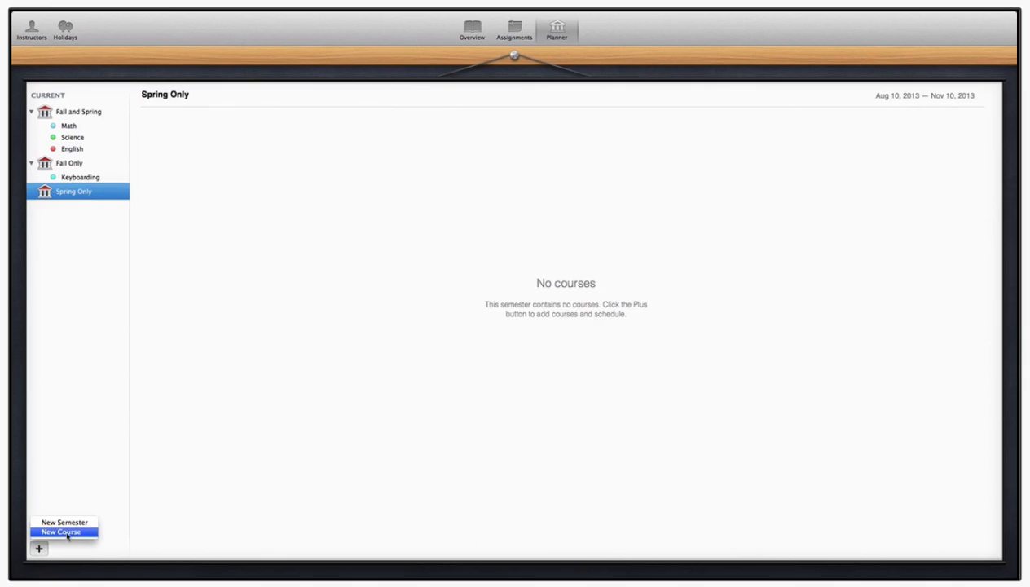
{"action": "left_click", "coordinate": [68, 533]}
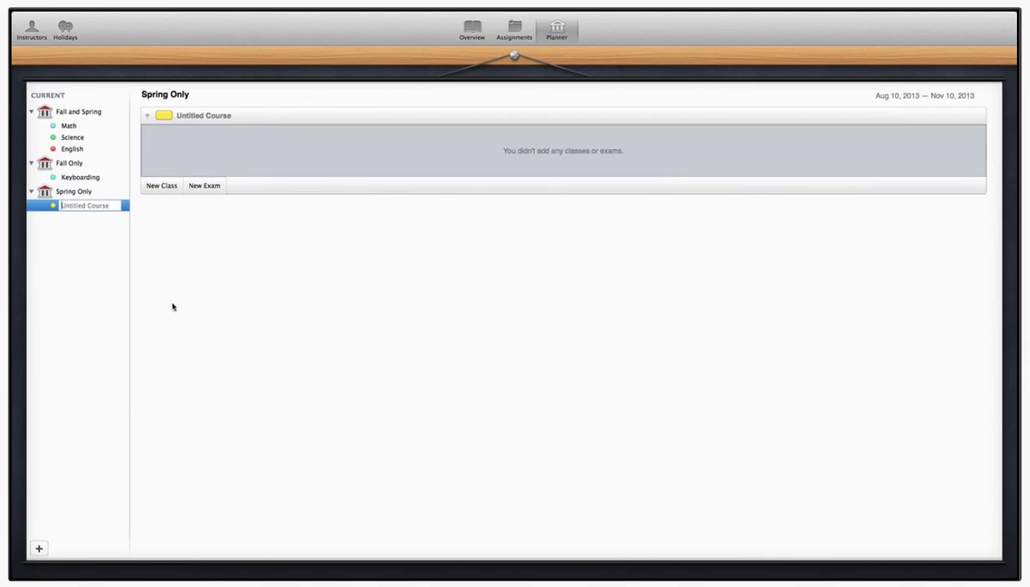
{"action": "type", "text": "Art"}
{"action": "key", "text": "Return"}
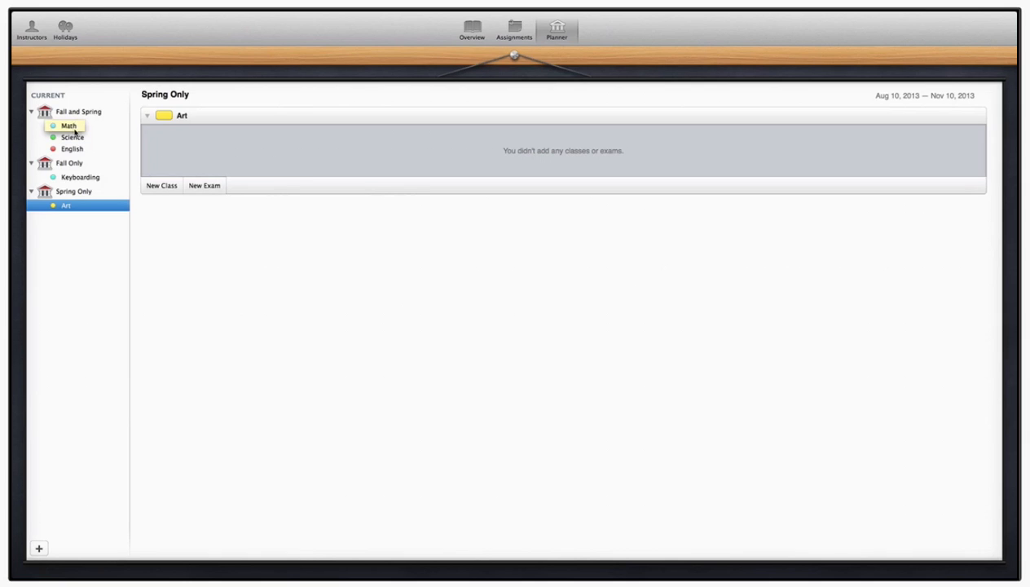
Start a new class for the Math course, repeating on Mondays only, with the calculator icon
{"action": "left_click", "coordinate": [69, 126]}
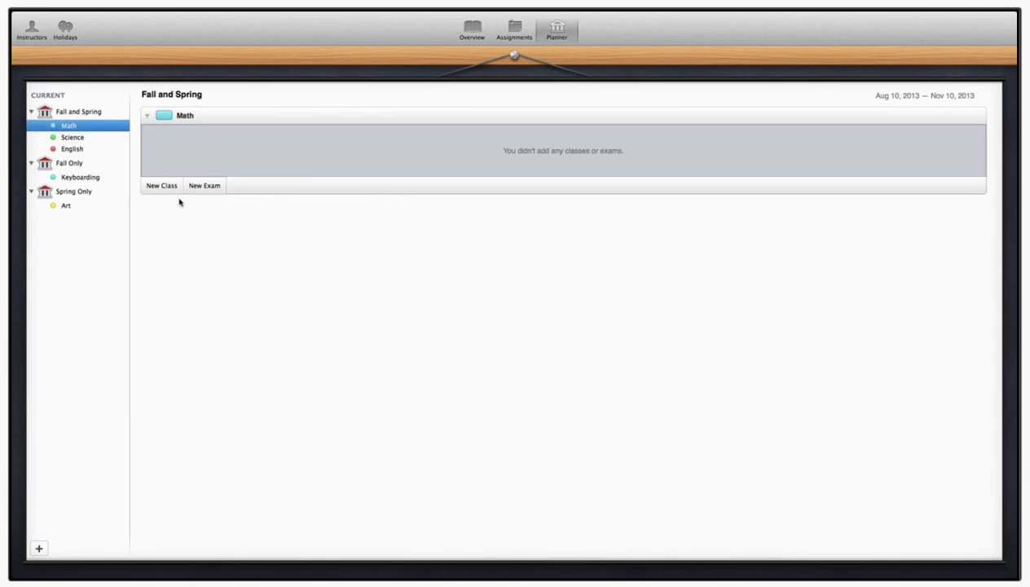
{"action": "left_click", "coordinate": [157, 187]}
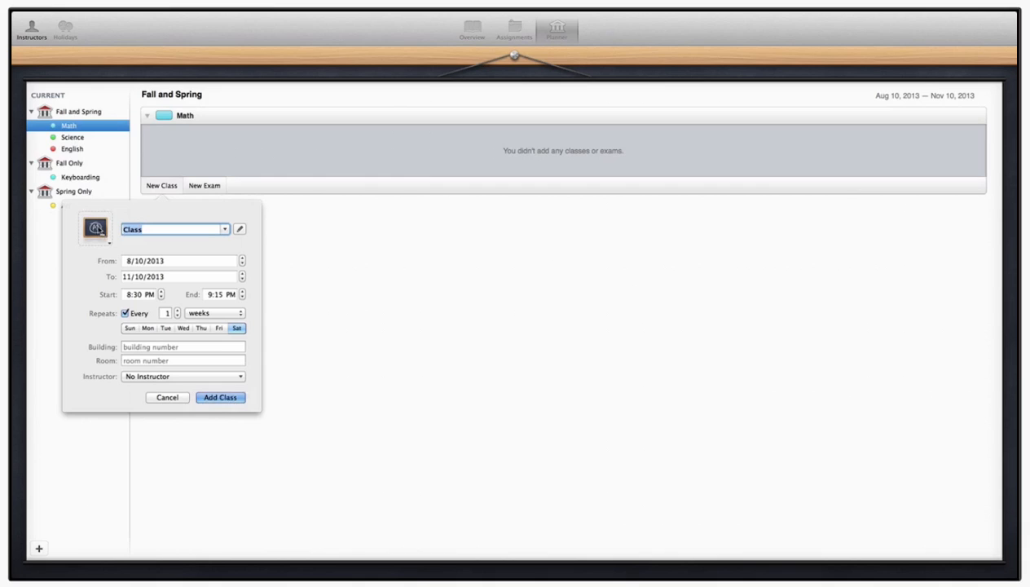
{"action": "left_click", "coordinate": [147, 328]}
{"action": "left_click", "coordinate": [238, 330]}
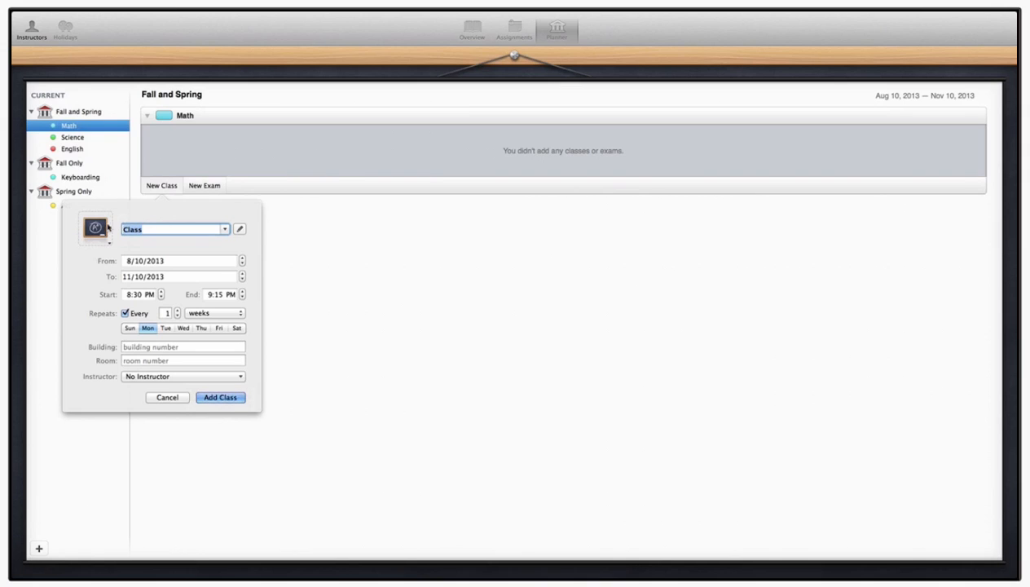
{"action": "left_click", "coordinate": [96, 230]}
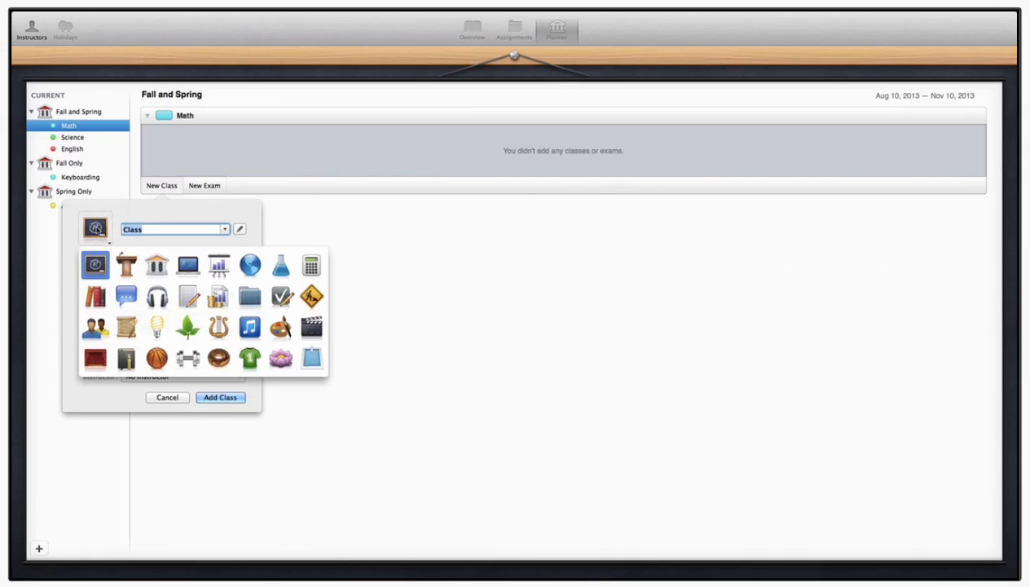
{"action": "left_click", "coordinate": [312, 269]}
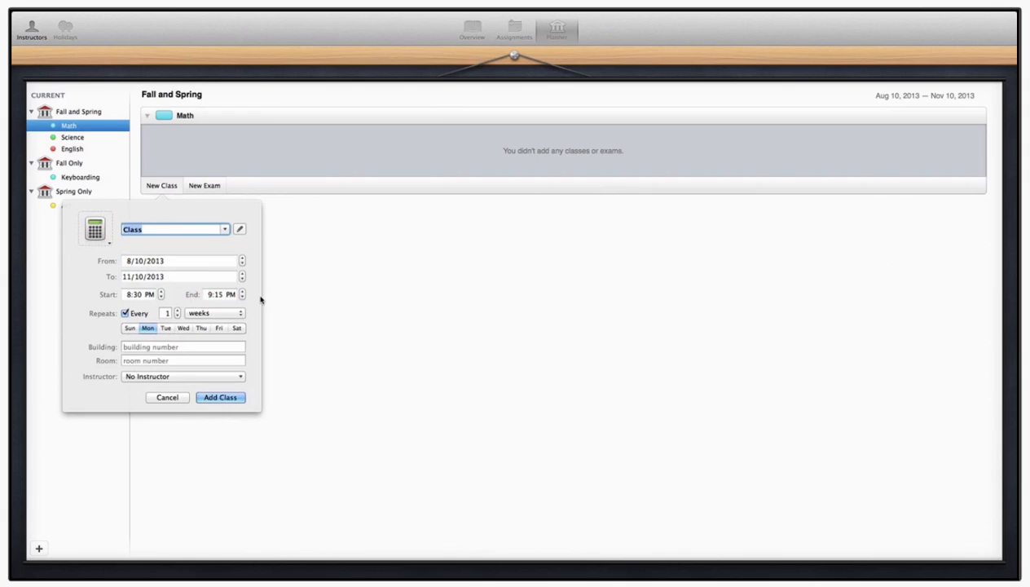
Schedule the Math class from 8:00 AM to 8:50 AM with no instructor and add it
{"action": "left_click", "coordinate": [139, 296]}
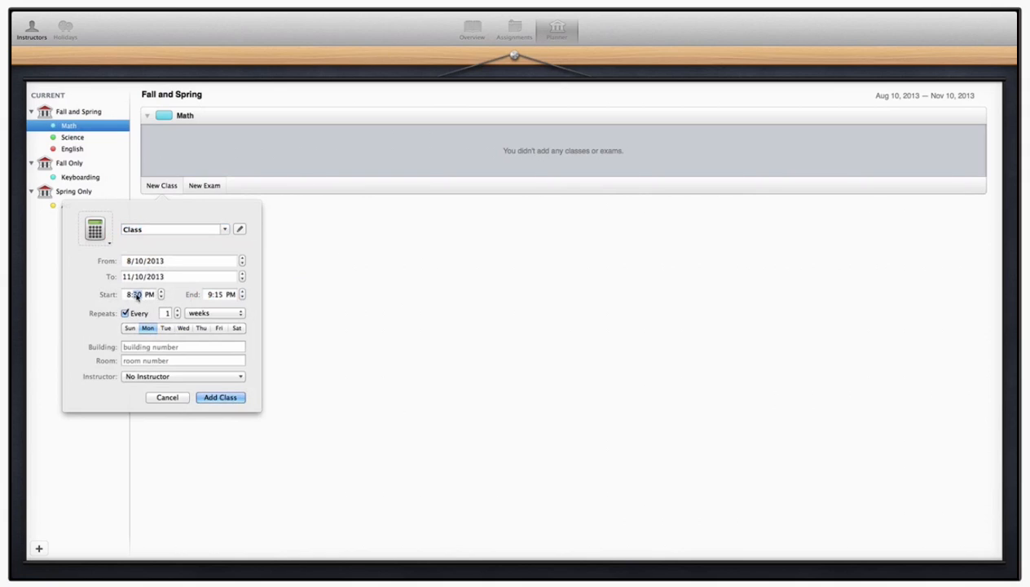
{"action": "type", "text": "0"}
{"action": "left_click", "coordinate": [148, 295]}
{"action": "type", "text": "a"}
{"action": "left_click", "coordinate": [216, 294]}
{"action": "type", "text": "50"}
{"action": "left_click", "coordinate": [164, 377]}
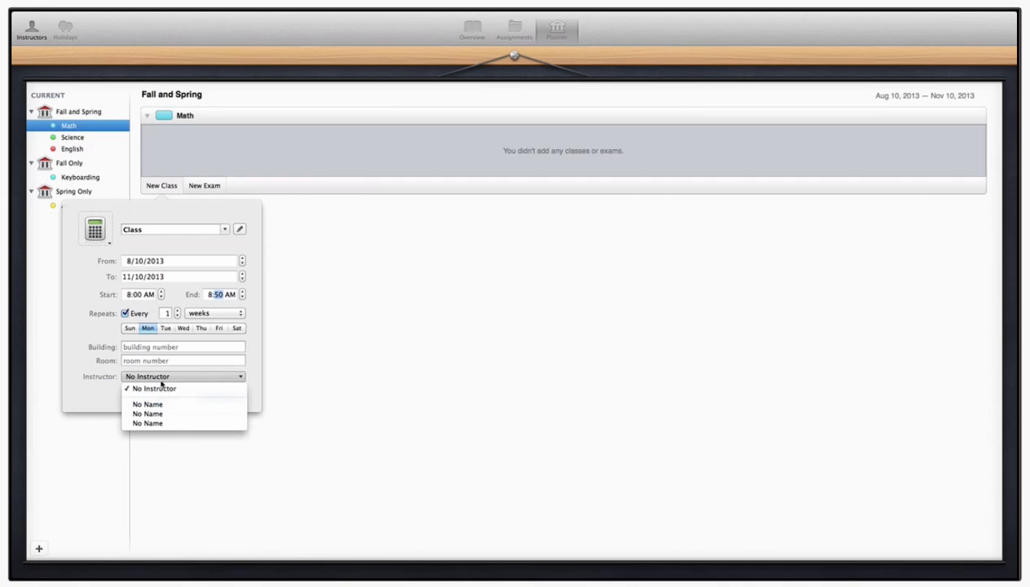
{"action": "left_click", "coordinate": [162, 388]}
{"action": "left_click", "coordinate": [222, 398]}
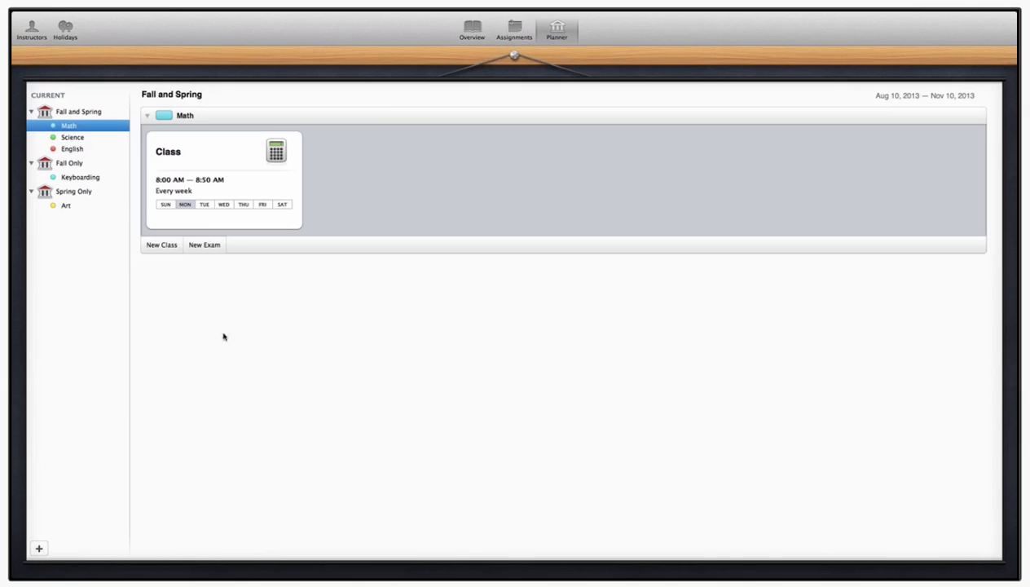
Start another class for the Math course and open its icon choices
{"action": "left_click", "coordinate": [163, 244]}
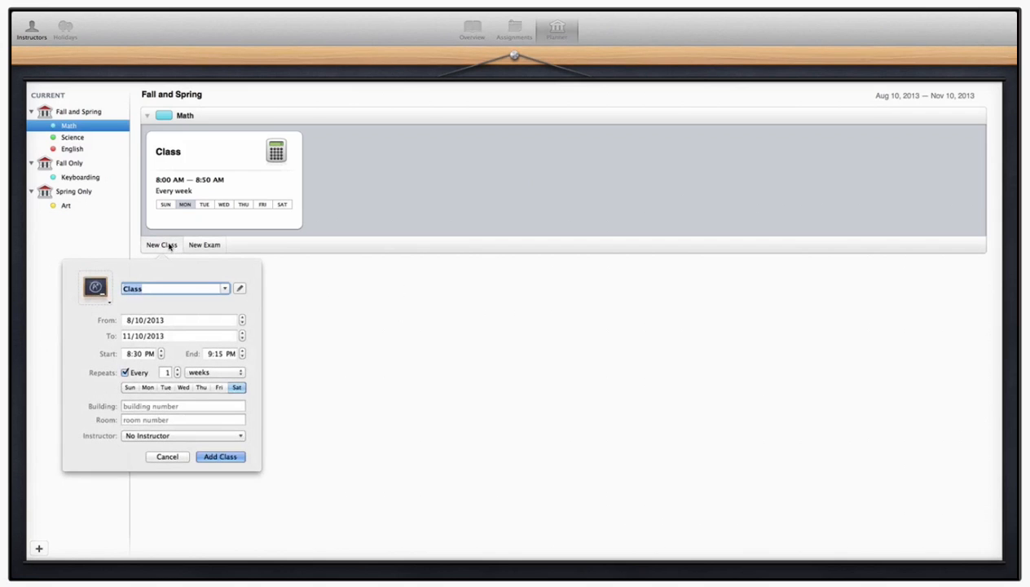
{"action": "left_click", "coordinate": [96, 286]}
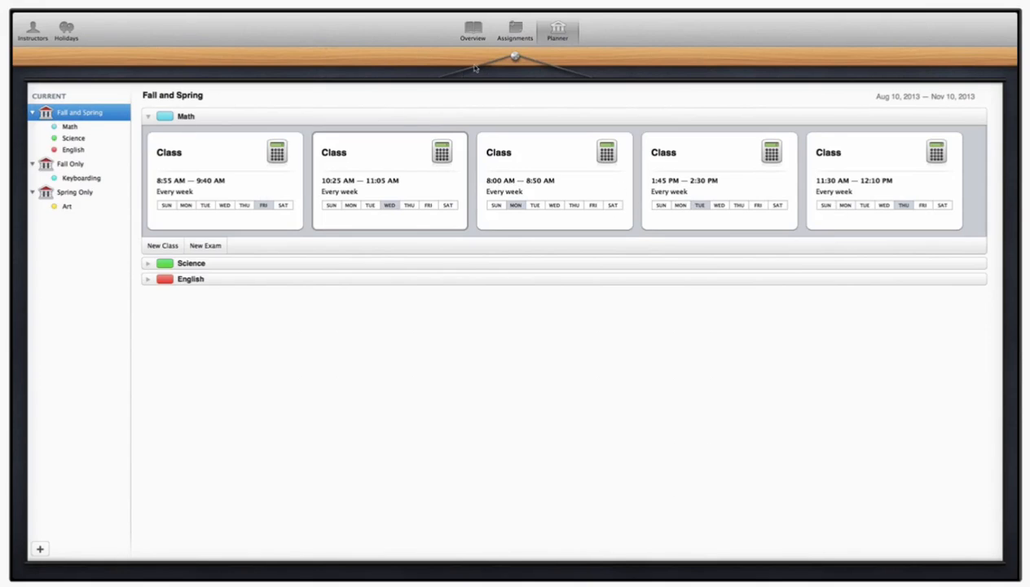
View the week overview for the week of August 19, 2013 to check the scheduled Math classes
{"action": "left_click", "coordinate": [471, 34]}
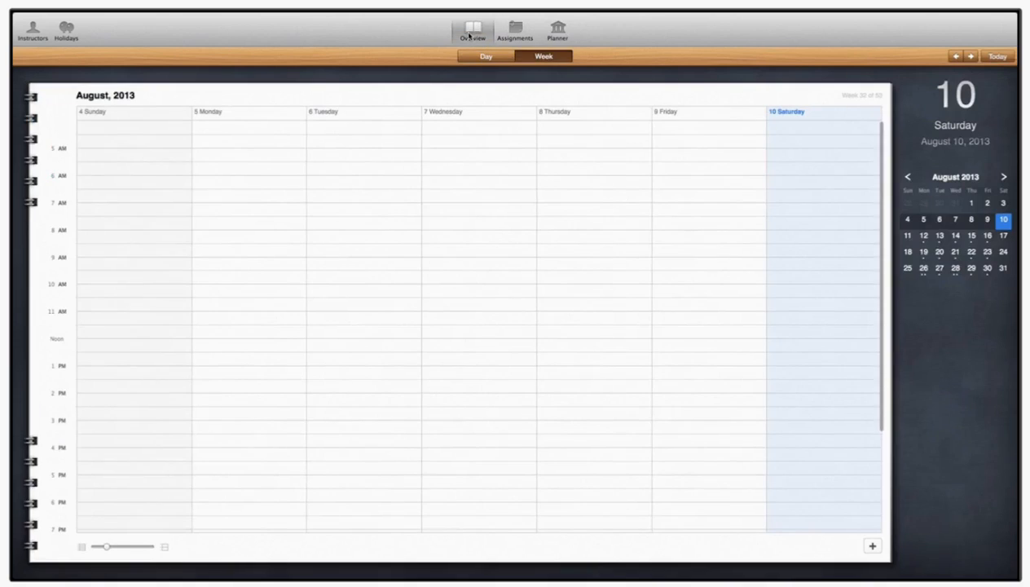
{"action": "left_click", "coordinate": [925, 253]}
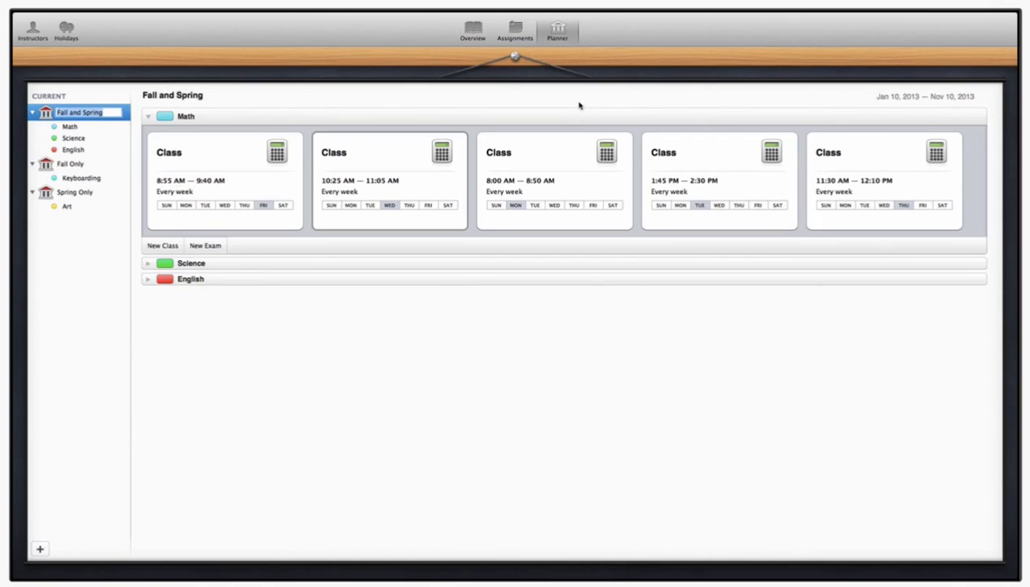
Set the Fall and Spring semester's dates to Aug 21, 2013 through May 30, 2014, and display that semester
{"action": "left_click", "coordinate": [893, 97]}
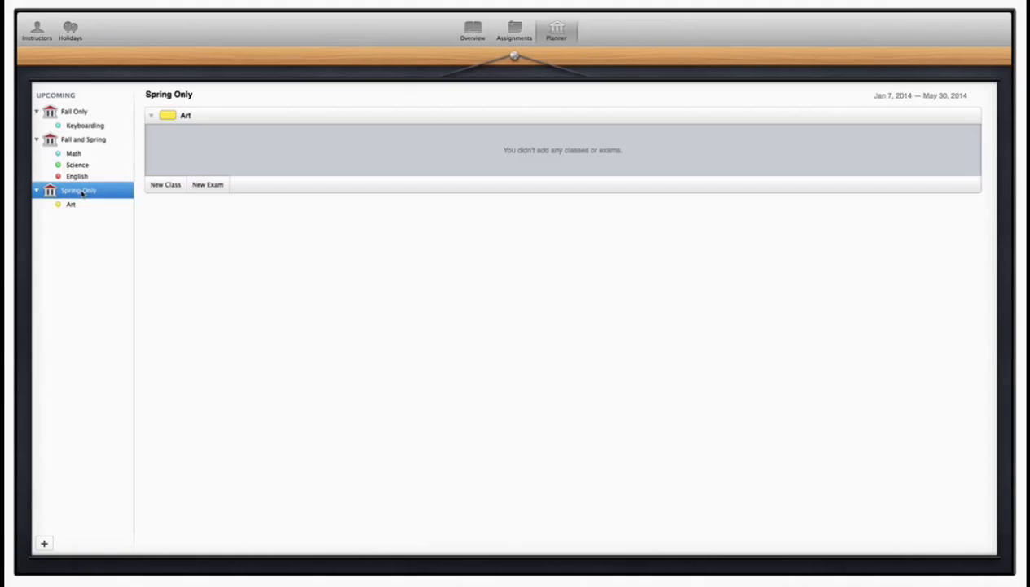
{"action": "left_click", "coordinate": [85, 140]}
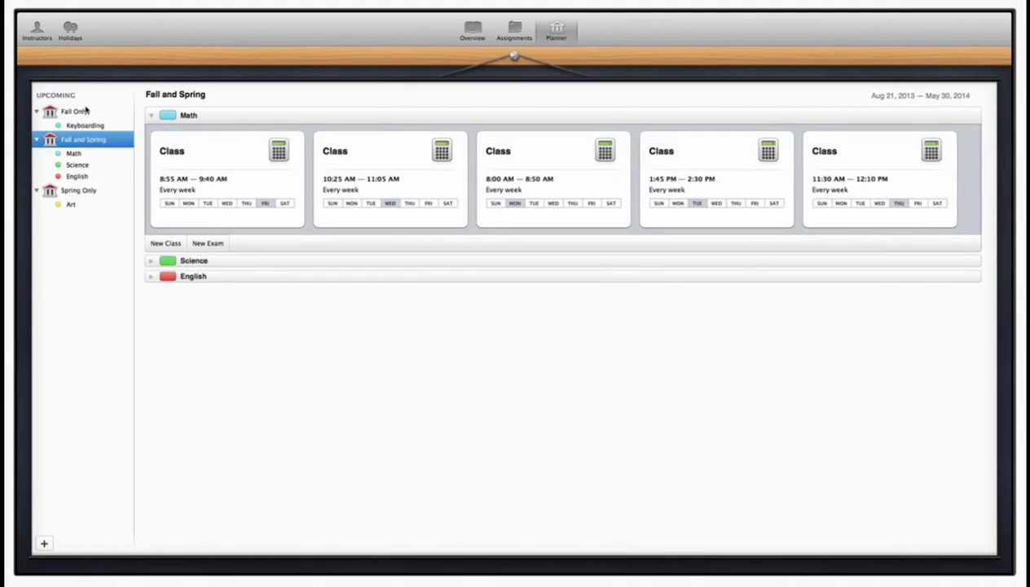
Review the Fall Only, Fall and Spring, and Spring Only semesters, then compare the week and day schedules around August 27, 2013
{"action": "left_click", "coordinate": [85, 110]}
{"action": "left_click", "coordinate": [84, 144]}
{"action": "left_click", "coordinate": [77, 190]}
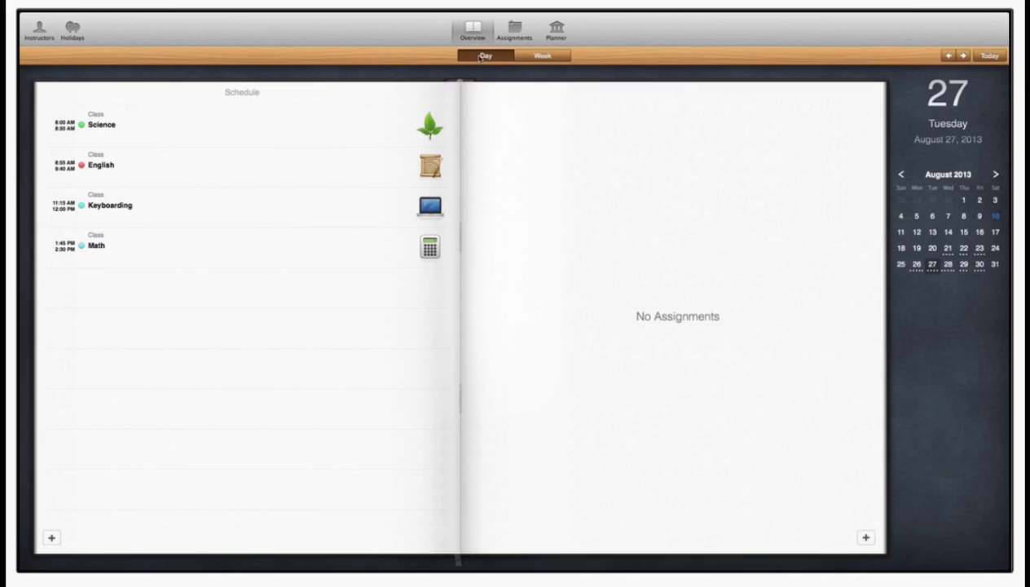
{"action": "left_click", "coordinate": [544, 56]}
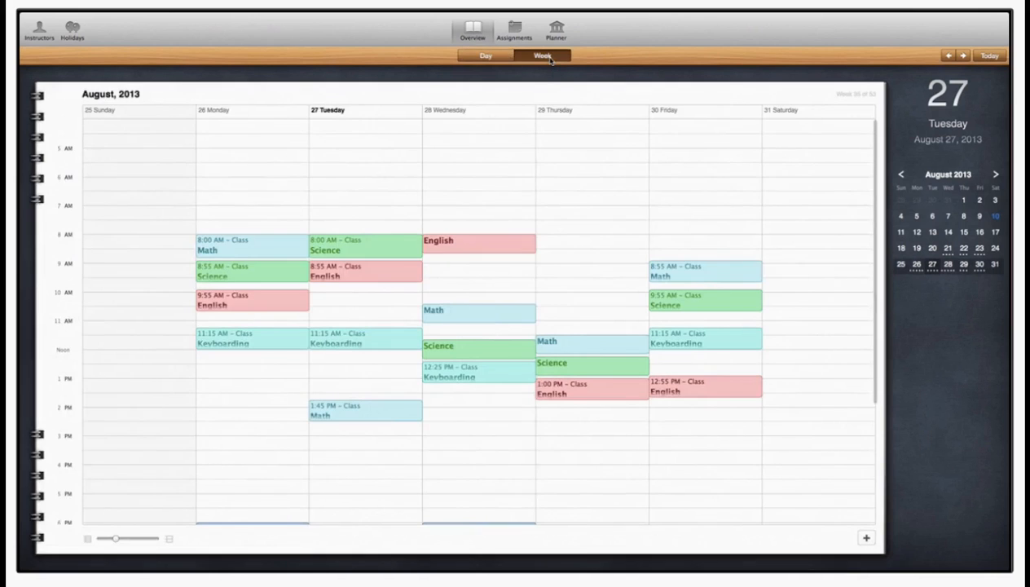
{"action": "left_click", "coordinate": [482, 55]}
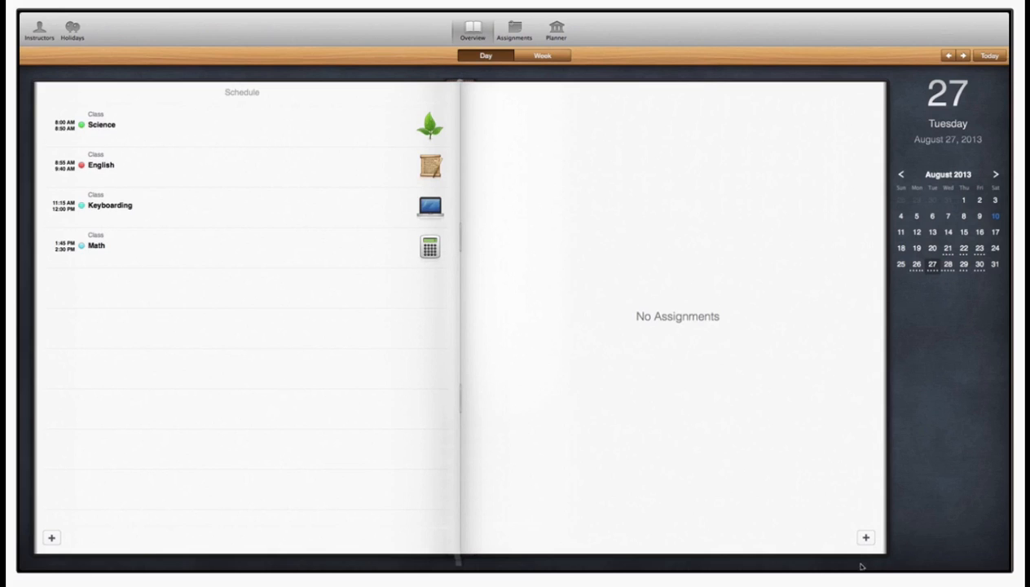
Add an assignment named "math homework" for the Math course on August 27, 2013
{"action": "left_click", "coordinate": [865, 537]}
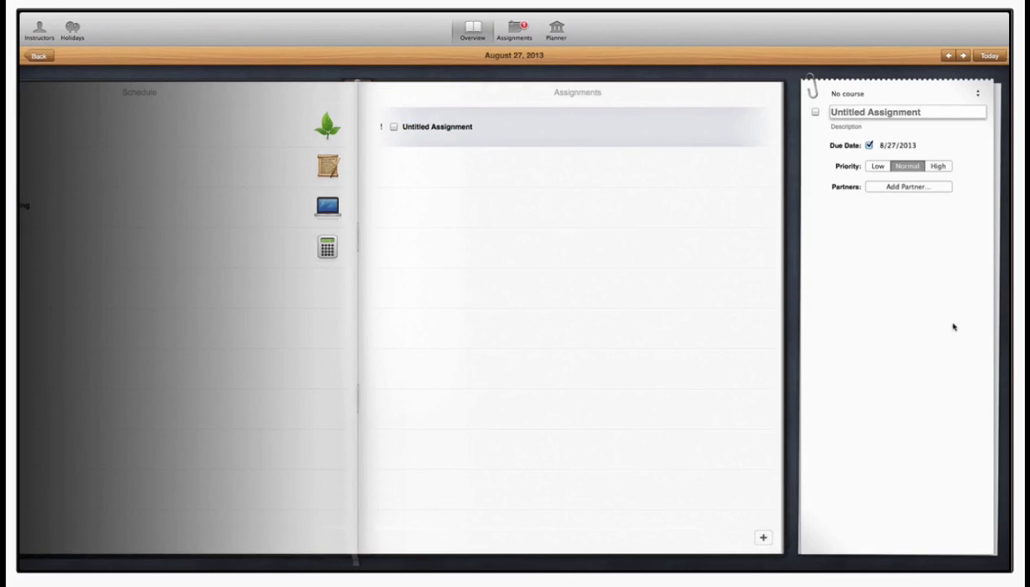
{"action": "left_click", "coordinate": [861, 93]}
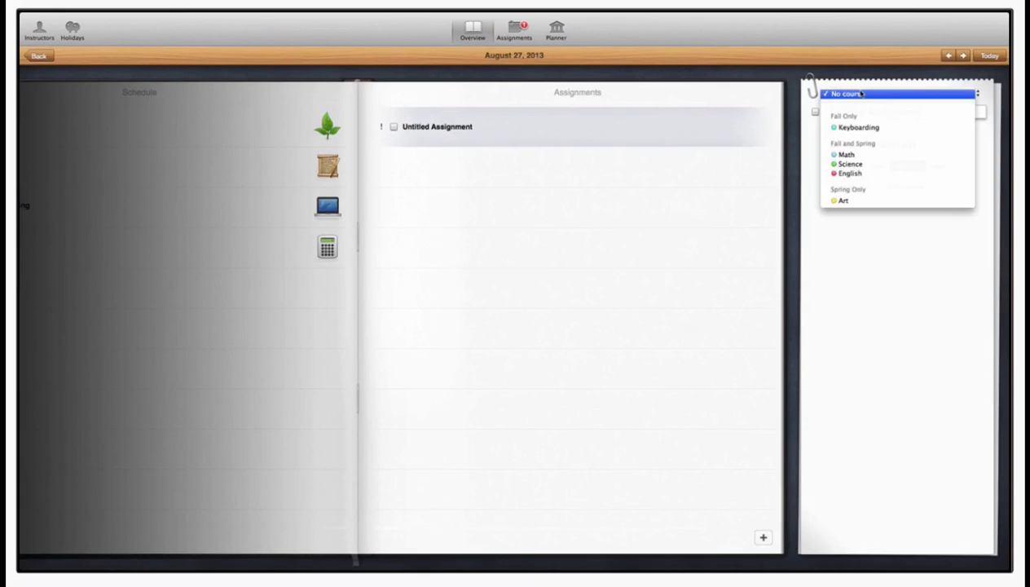
{"action": "left_click", "coordinate": [862, 154]}
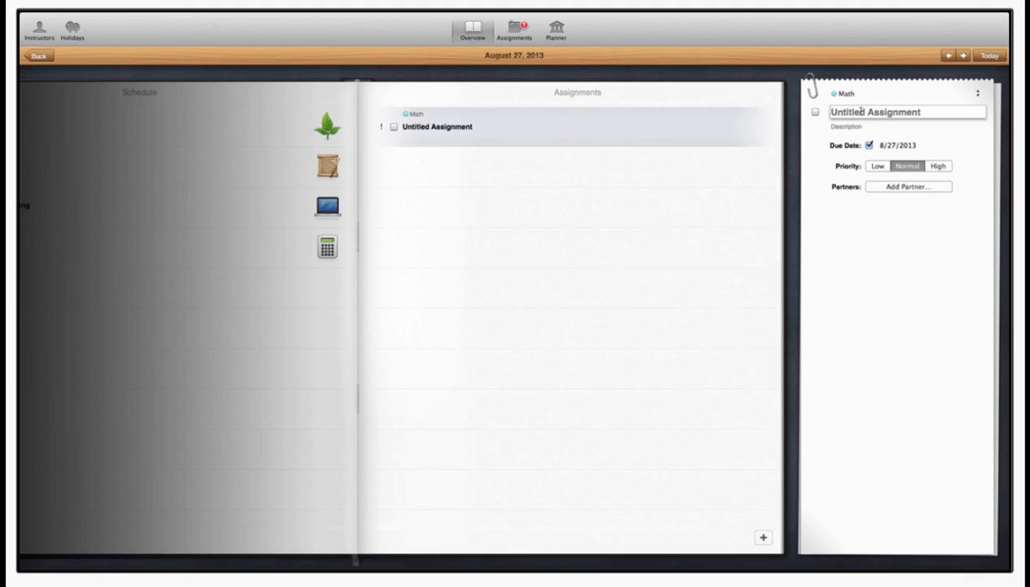
{"action": "left_click", "coordinate": [861, 111]}
{"action": "type", "text": "math"}
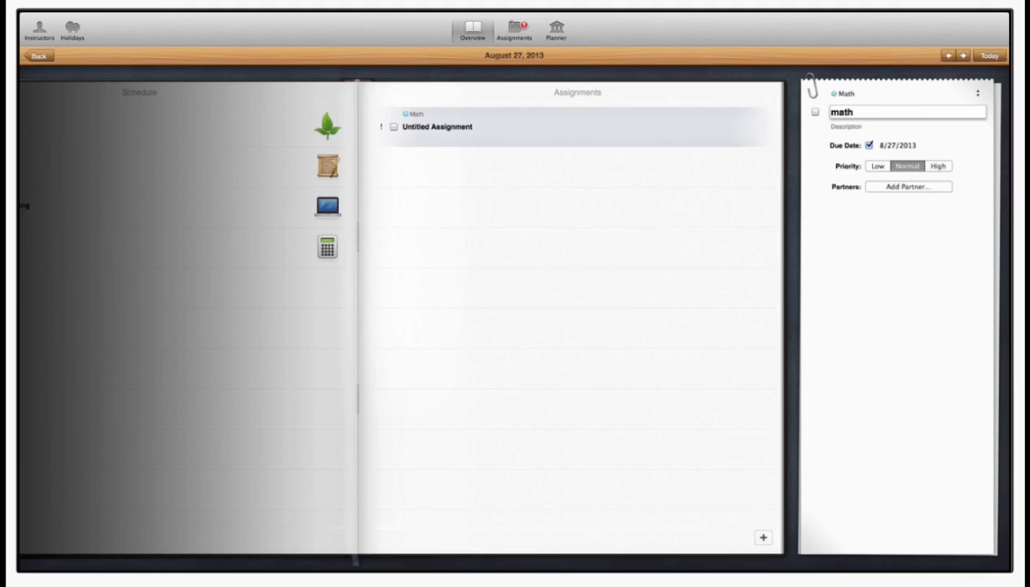
{"action": "type", "text": " homework"}
{"action": "key", "text": "Return"}
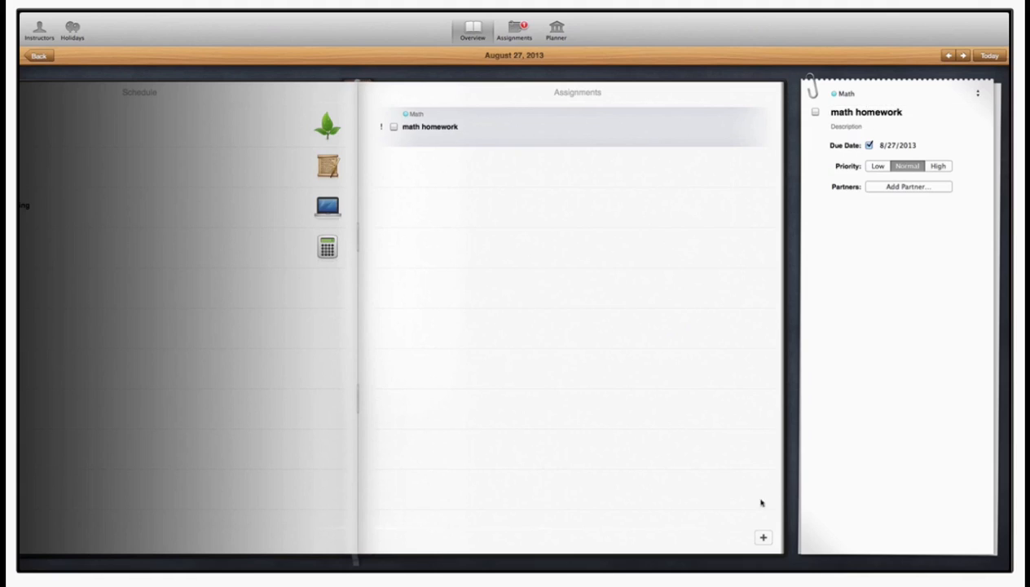
Add a second assignment for the same day, assigned to the English course and named "Englishn Homework"
{"action": "left_click", "coordinate": [763, 537]}
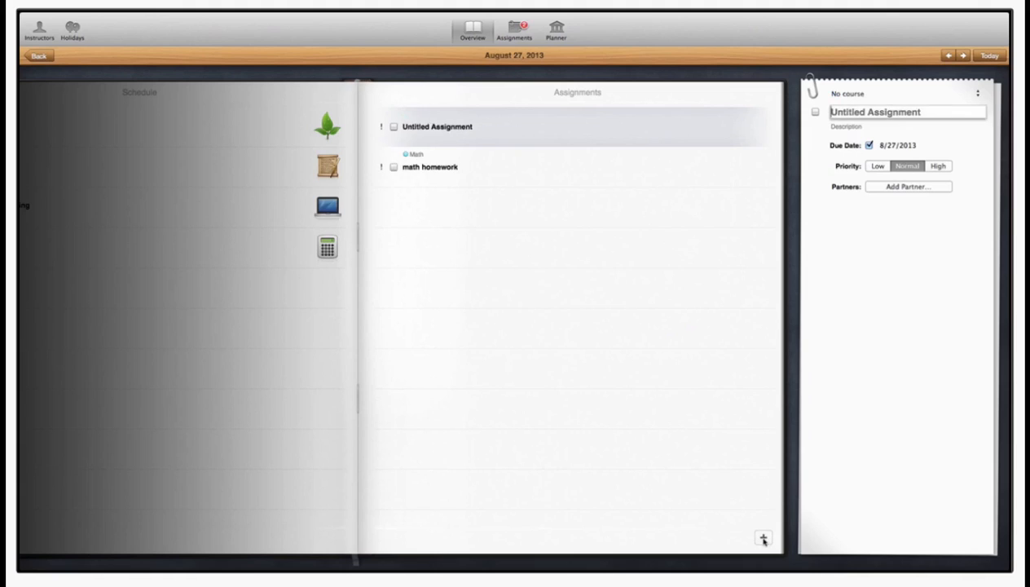
{"action": "left_click", "coordinate": [892, 97]}
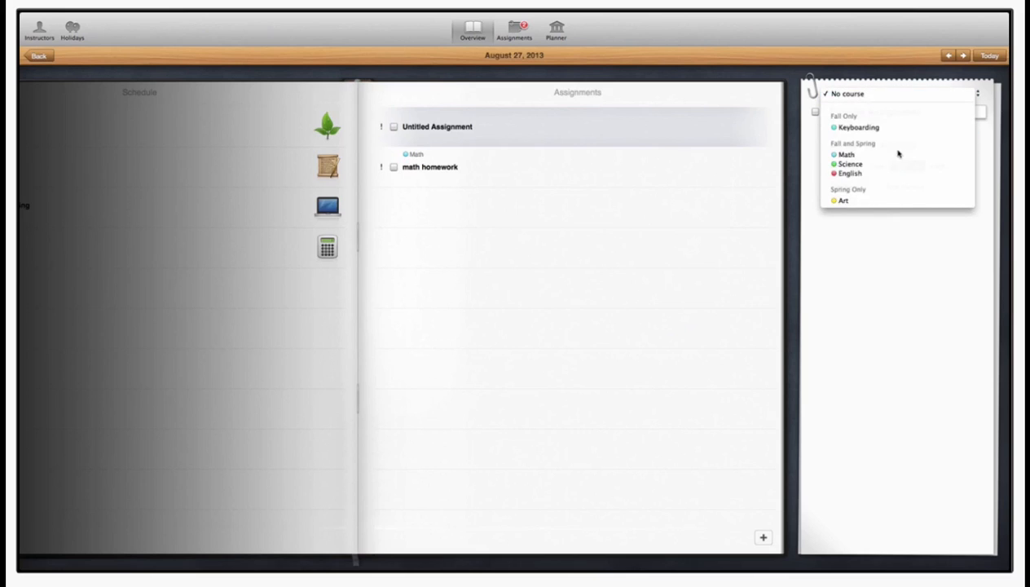
{"action": "left_click", "coordinate": [910, 176]}
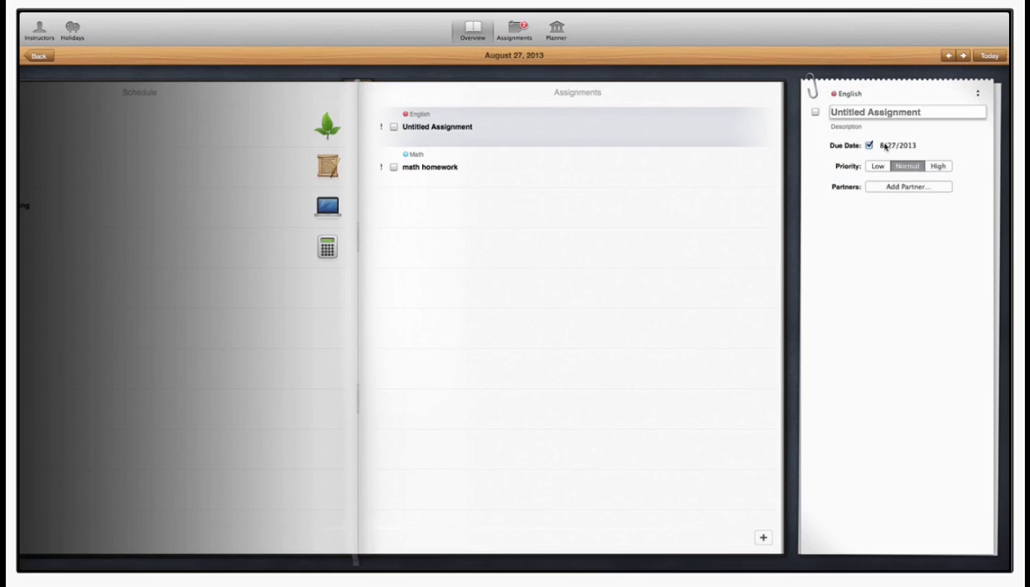
{"action": "triple_click", "coordinate": [852, 112]}
{"action": "type", "text": "En"}
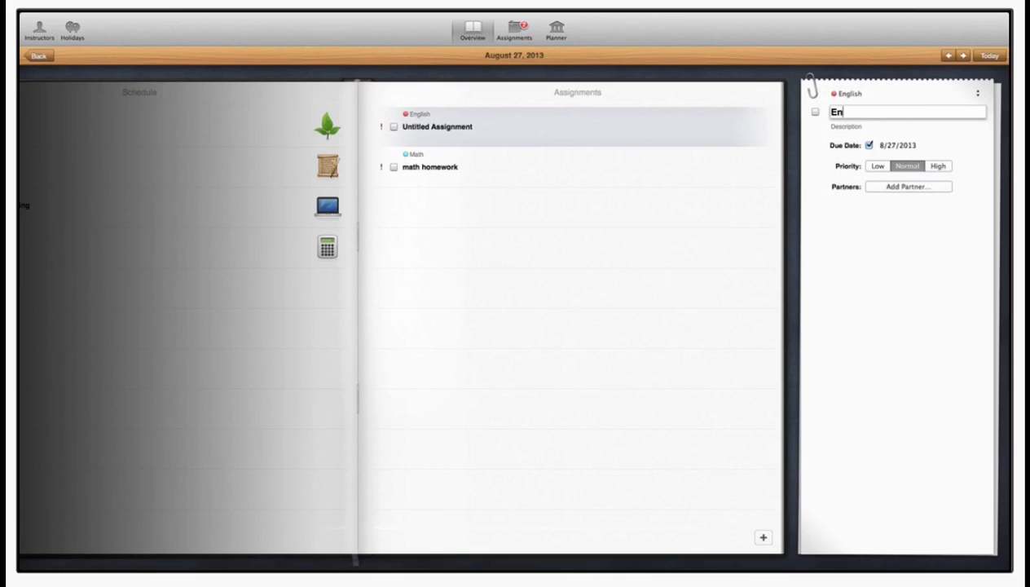
{"action": "type", "text": "glishn Homework"}
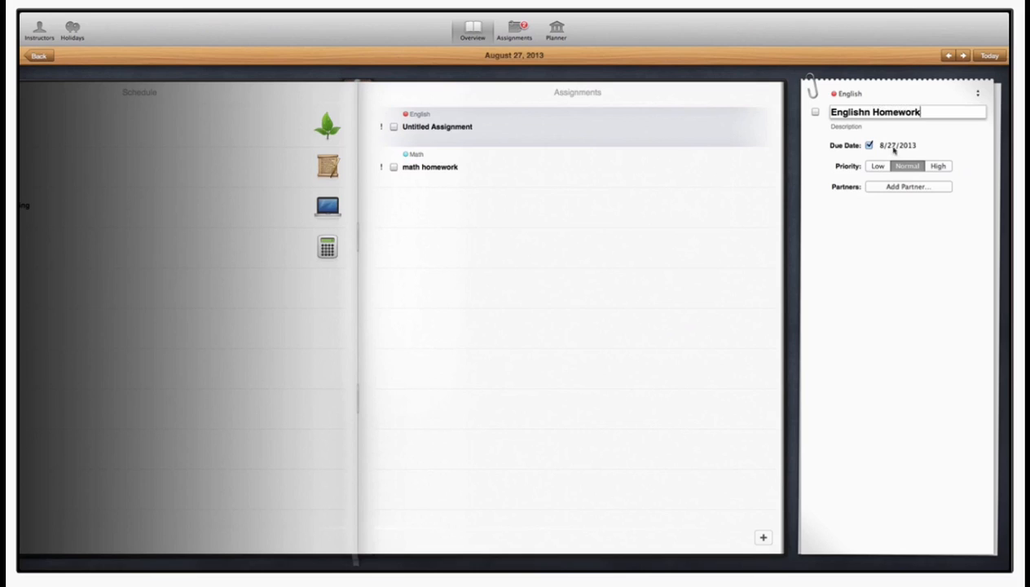
{"action": "key", "text": "Return"}
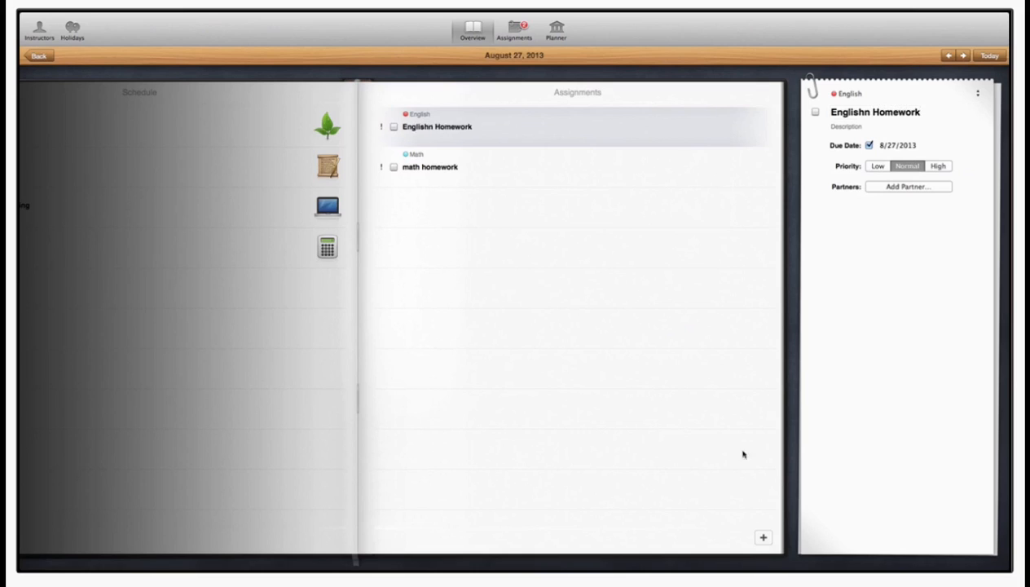
Add a third assignment named "Bring Form to Homeroom" without assigning it to a course
{"action": "left_click", "coordinate": [763, 537]}
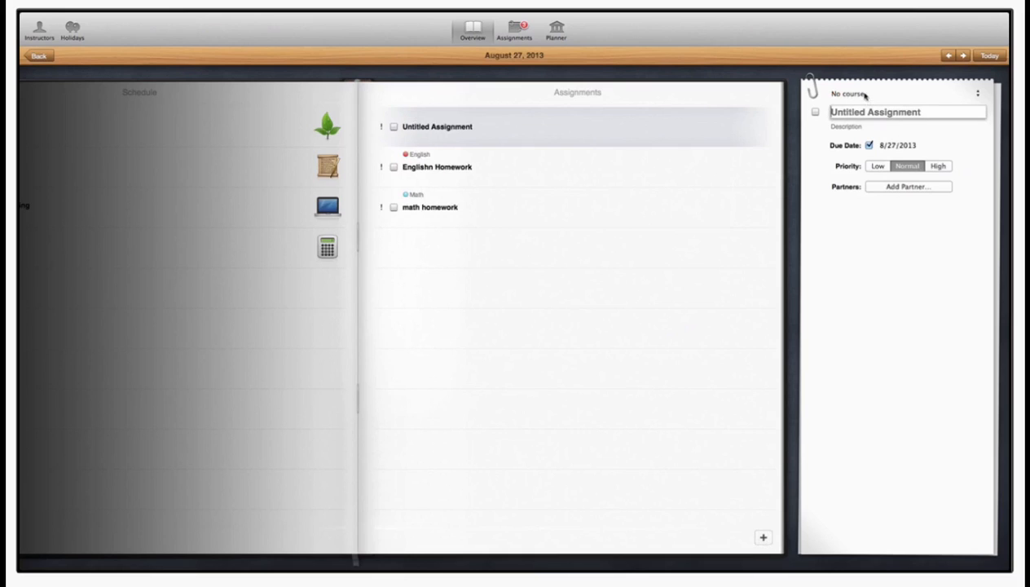
{"action": "type", "text": "B"}
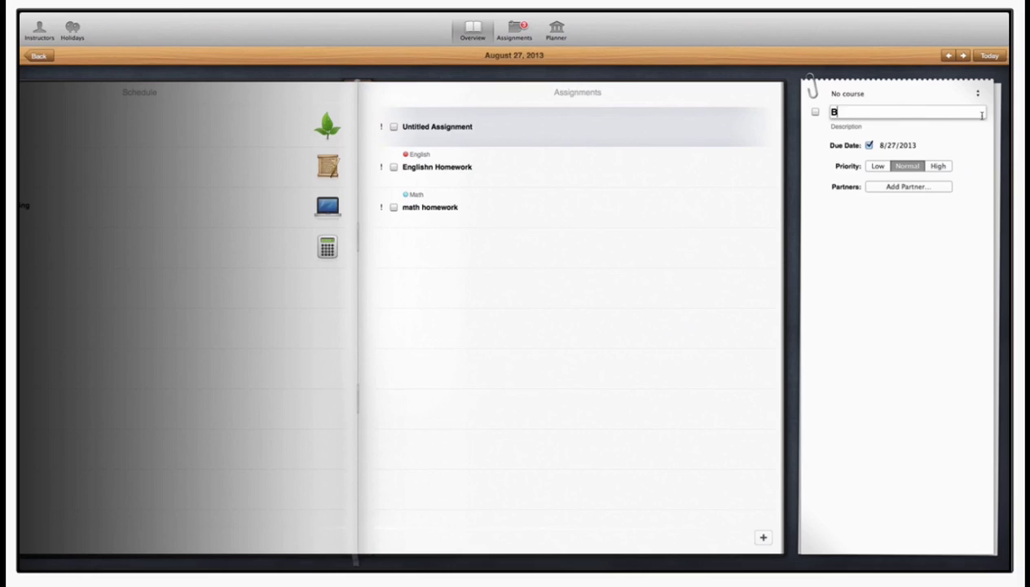
{"action": "type", "text": "ring Form toto Homeroom"}
{"action": "key", "text": "Return"}
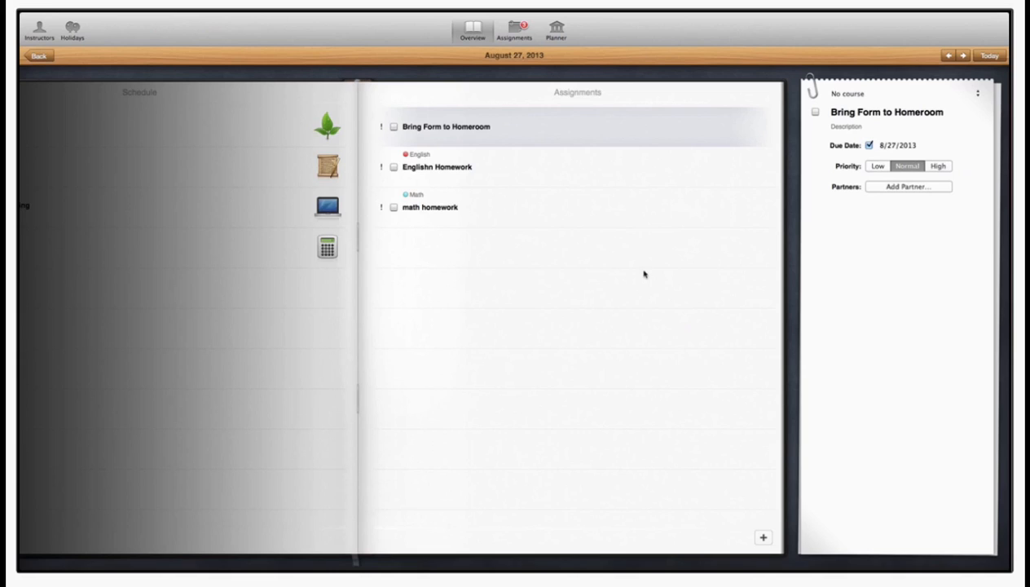
View the current assignments grouped by course and by priority, and return to grouping by due date
{"action": "left_click", "coordinate": [517, 34]}
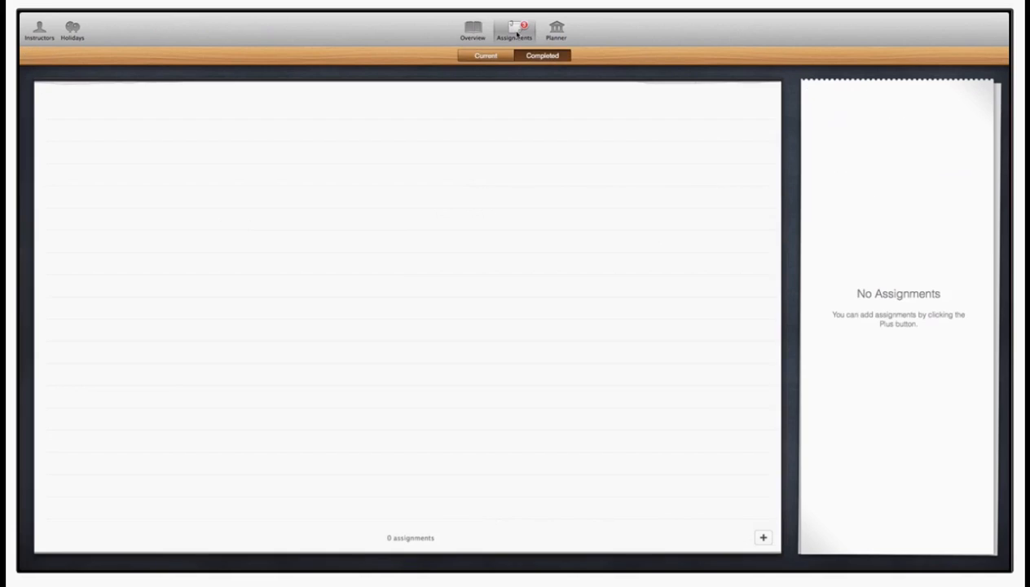
{"action": "left_click", "coordinate": [497, 61]}
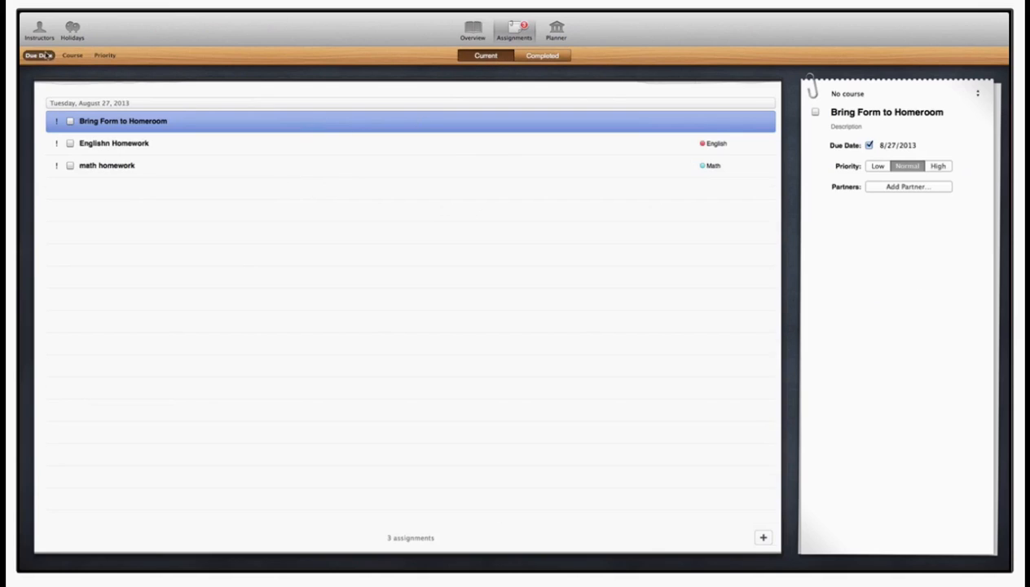
{"action": "left_click", "coordinate": [72, 55]}
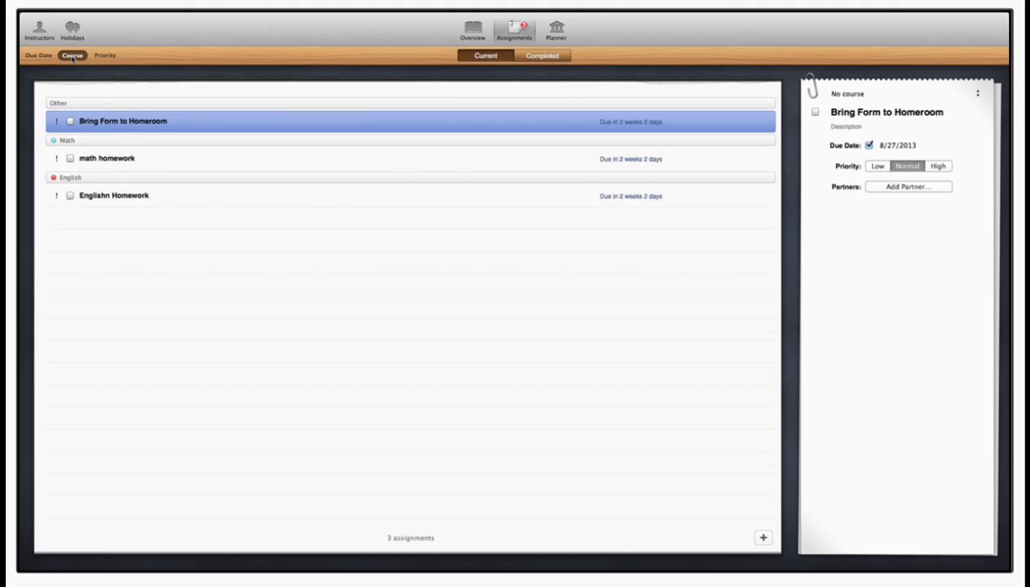
{"action": "left_click", "coordinate": [99, 57]}
{"action": "left_click", "coordinate": [65, 57]}
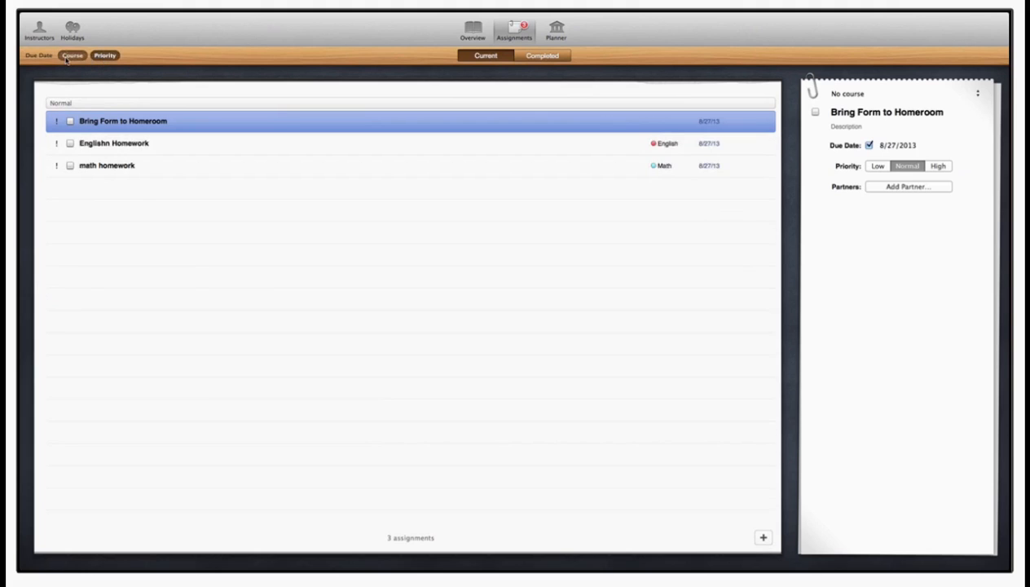
{"action": "left_click", "coordinate": [39, 55]}
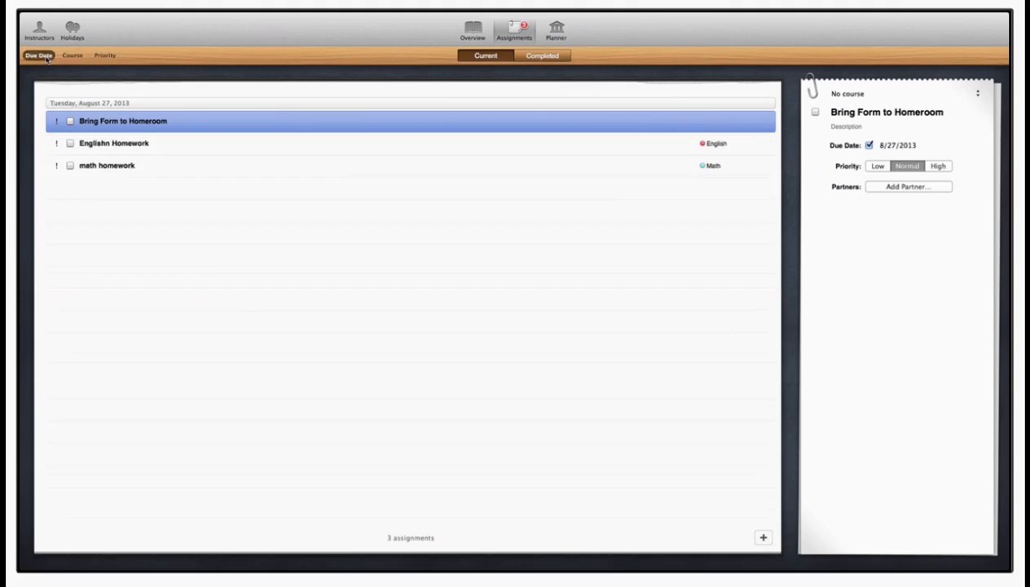
Mark "Bring Form to Homeroom" and "math homework" as completed, check the completed assignments, and return to the current ones
{"action": "left_click", "coordinate": [70, 122]}
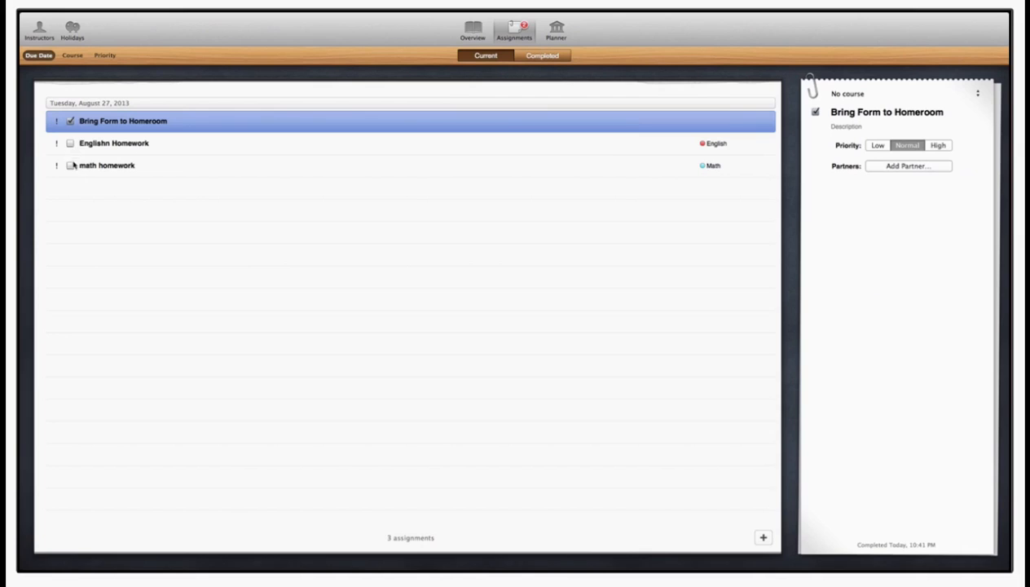
{"action": "left_click", "coordinate": [540, 57]}
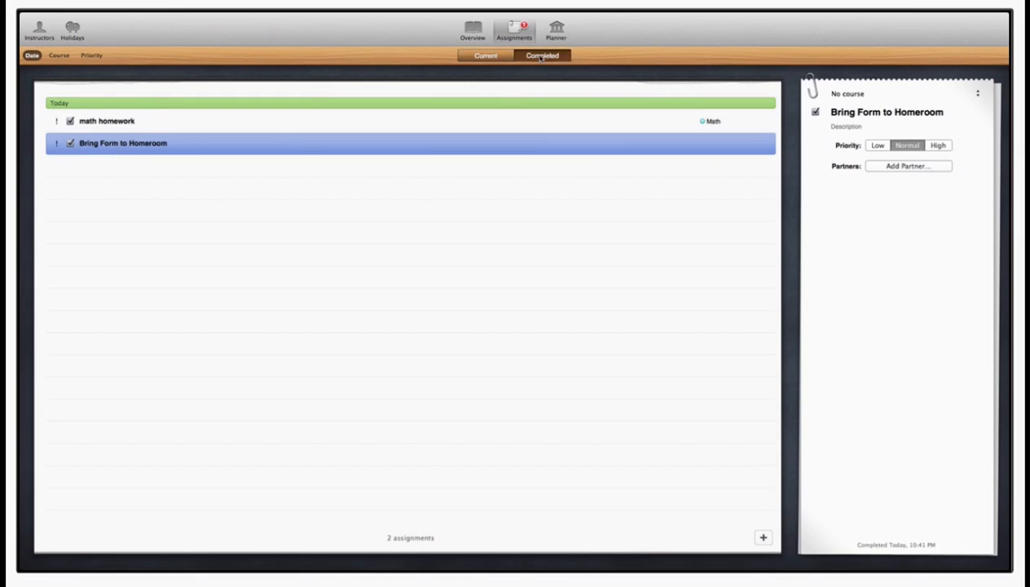
{"action": "left_click", "coordinate": [487, 56]}
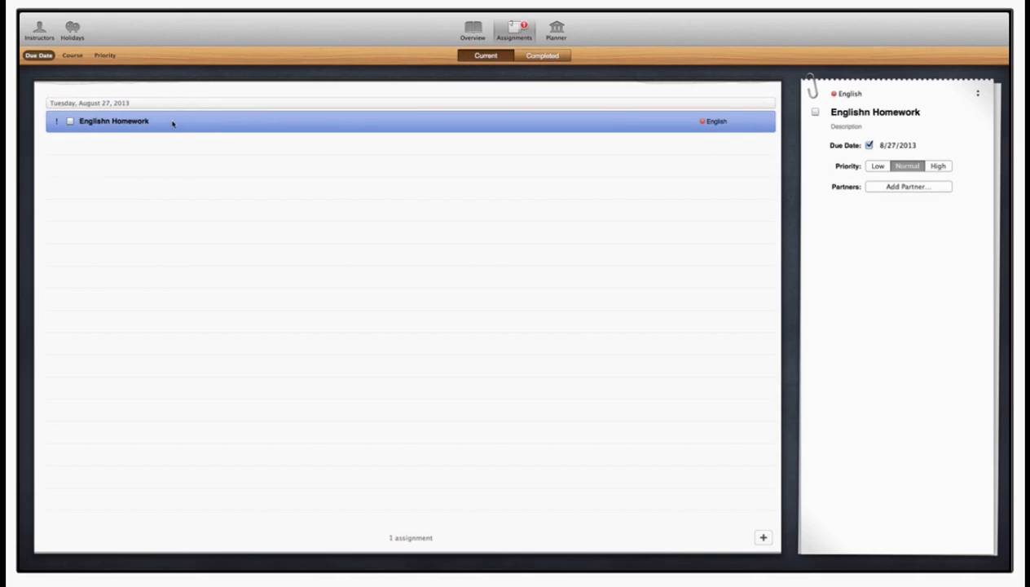
Edit the remaining English assignment and correct its name to "English Homework"
{"action": "right_click", "coordinate": [138, 123]}
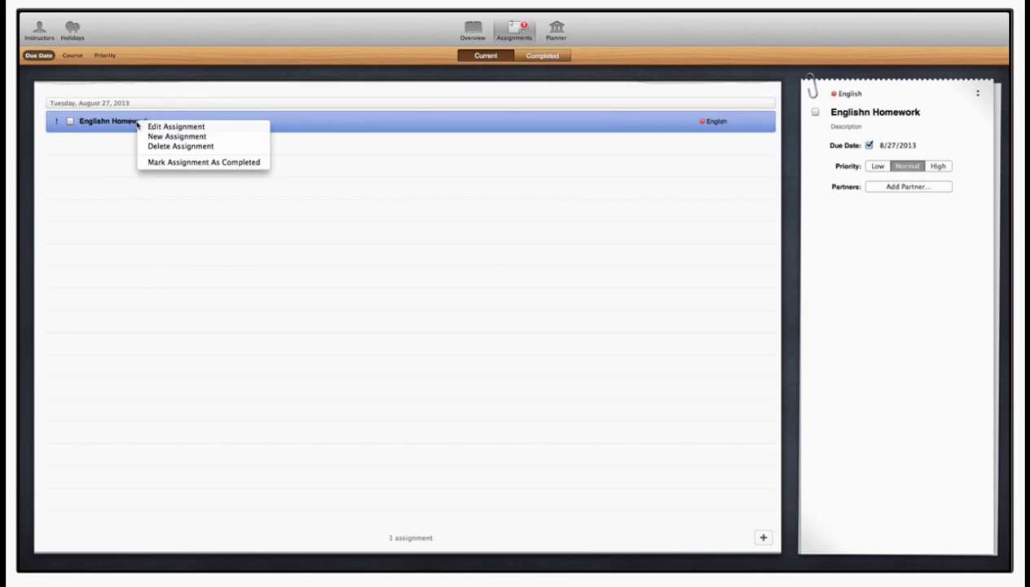
{"action": "left_click", "coordinate": [159, 127]}
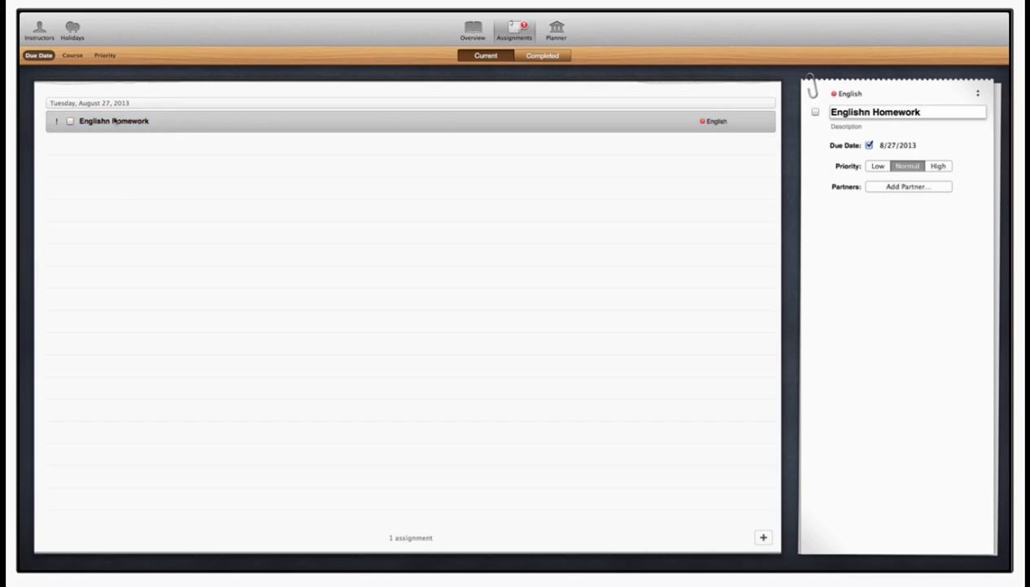
{"action": "left_click", "coordinate": [870, 111]}
{"action": "key", "text": "BackSpace"}
{"action": "key", "text": "Return"}
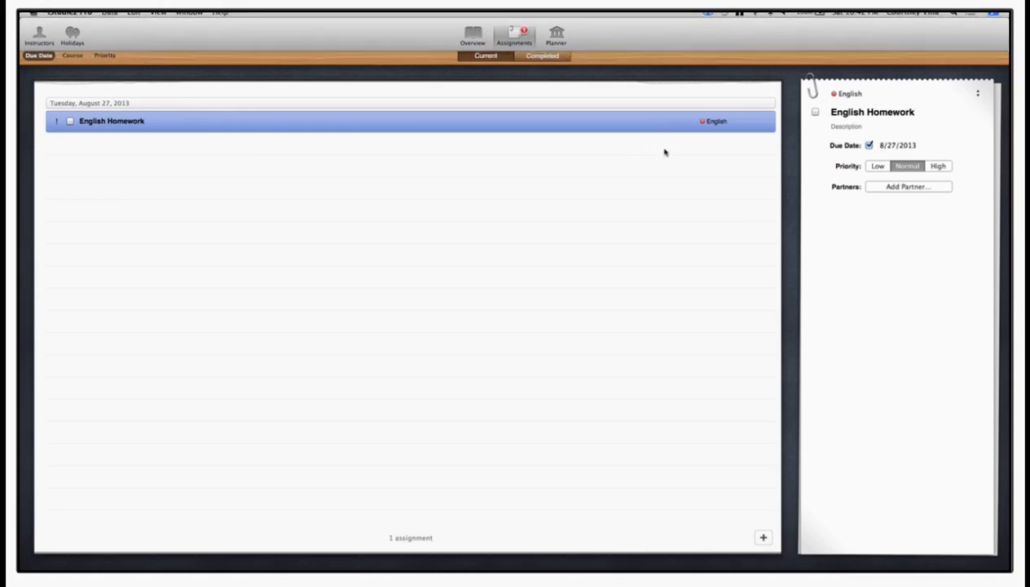
Return to the day overview for August 27, 2013 to see its class schedule beside the assignments
{"action": "left_click", "coordinate": [475, 32]}
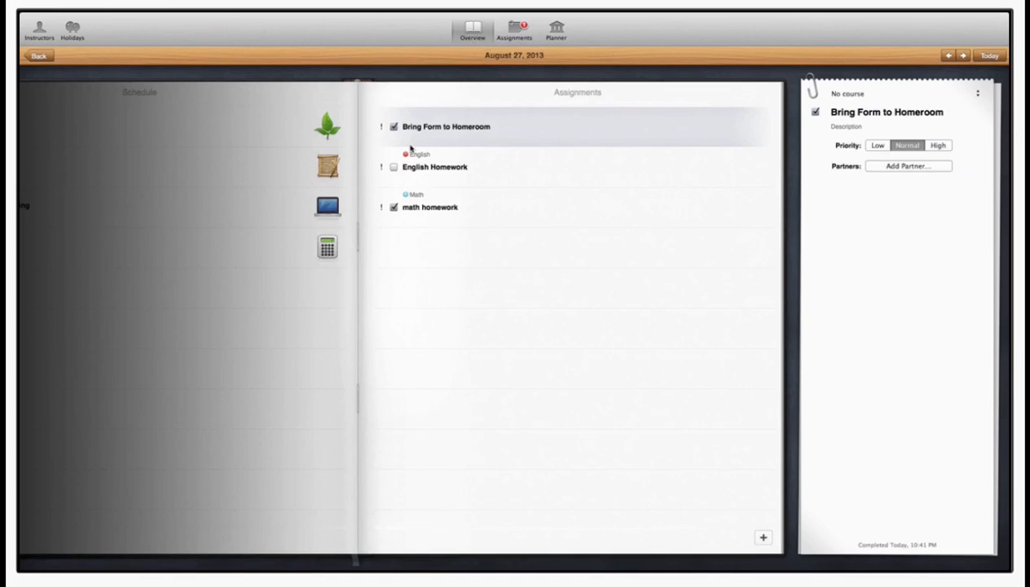
{"action": "left_click", "coordinate": [45, 56]}
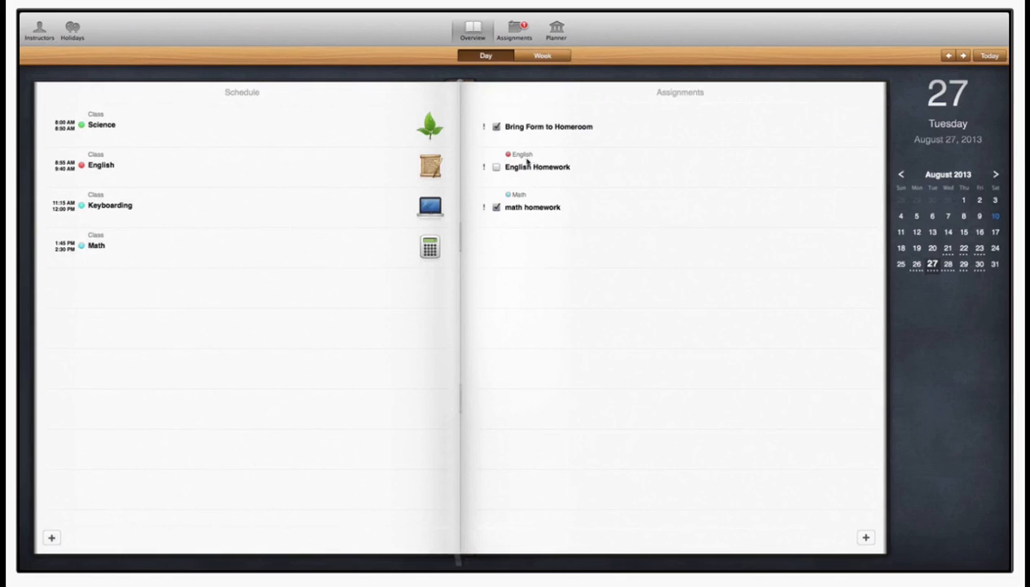